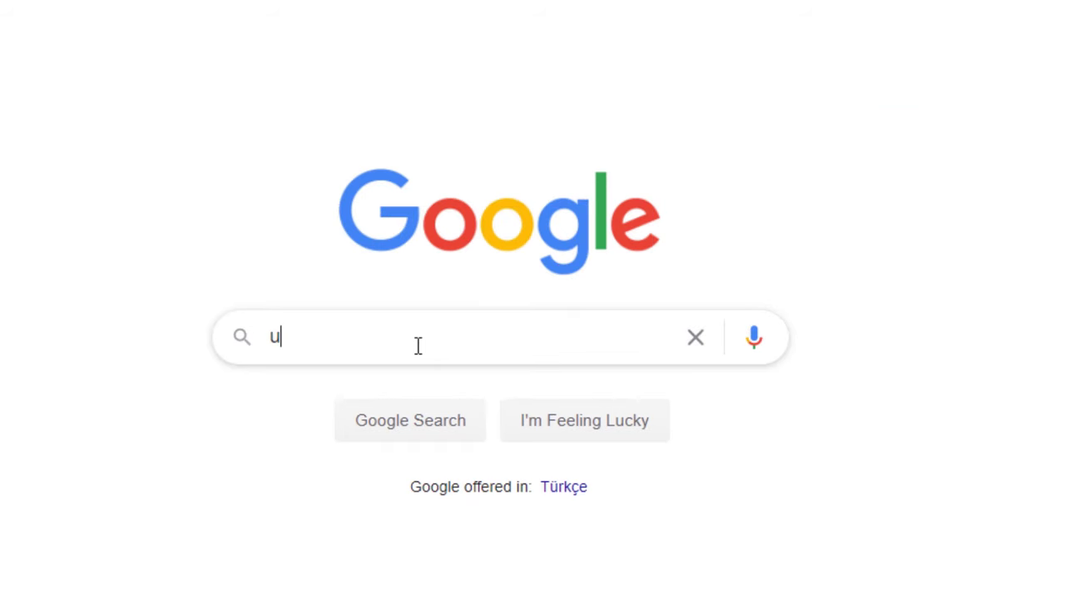
# Search 'unreal engine 4', get the installer under the free Creators License, and run it
pyautogui.write('nreal engine 4')
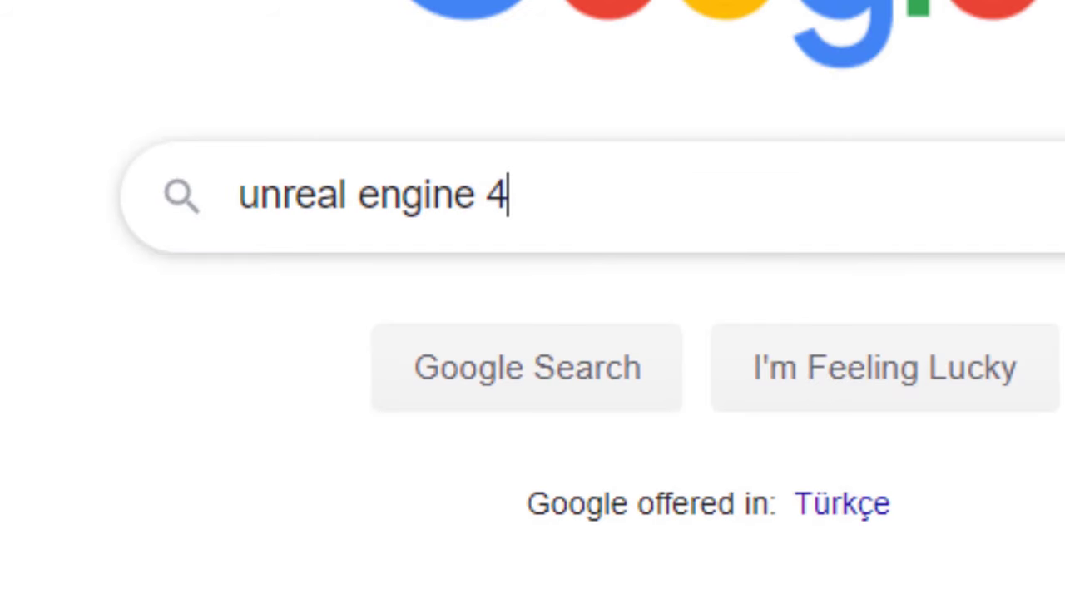
pyautogui.press('Return')
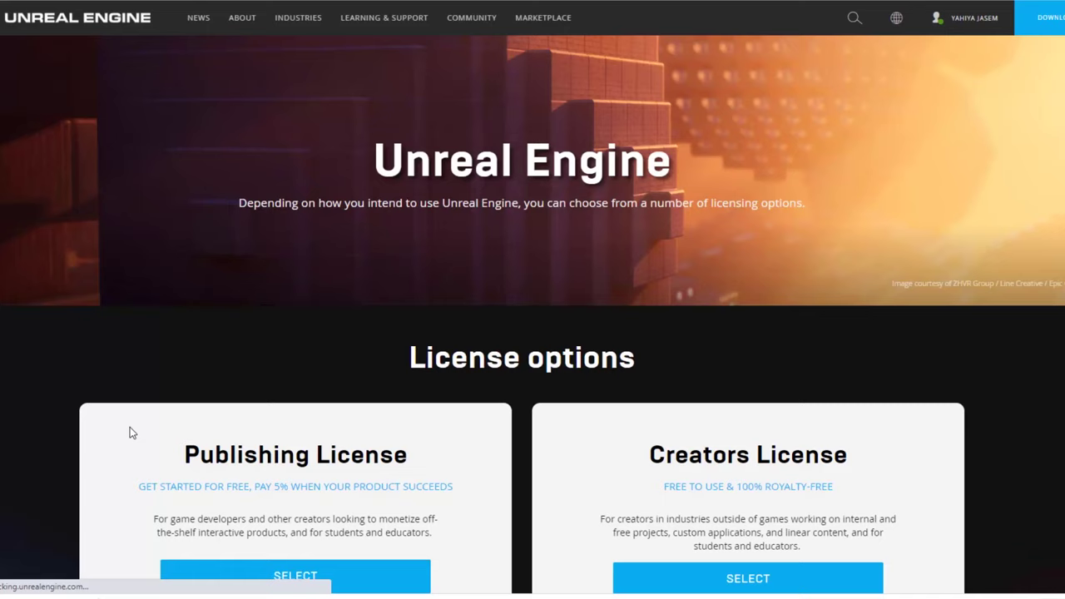
pyautogui.scroll(-3, 135, 431)
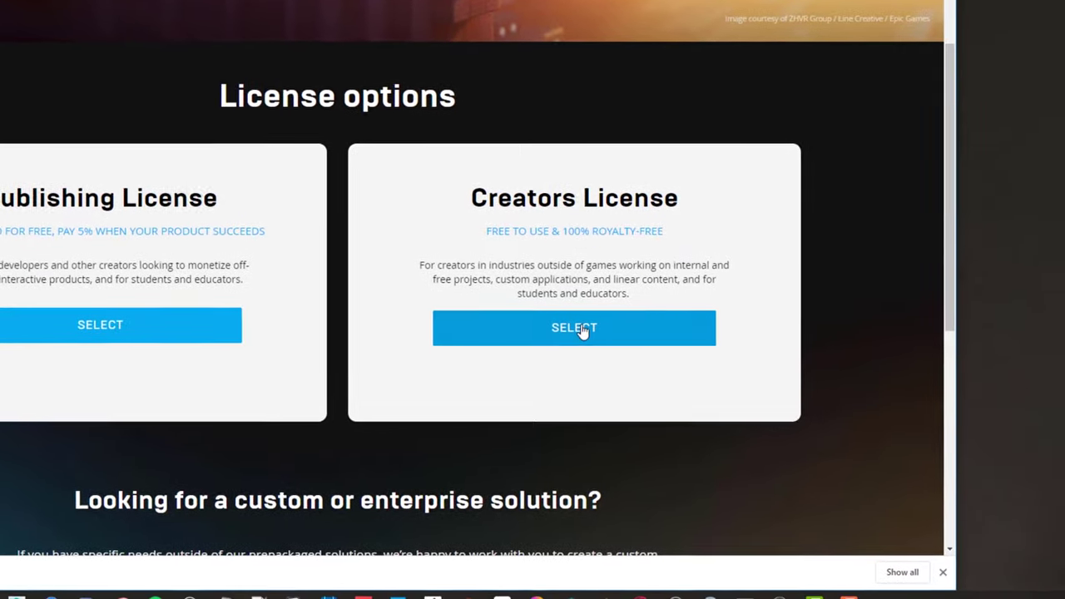
pyautogui.click(749, 324)
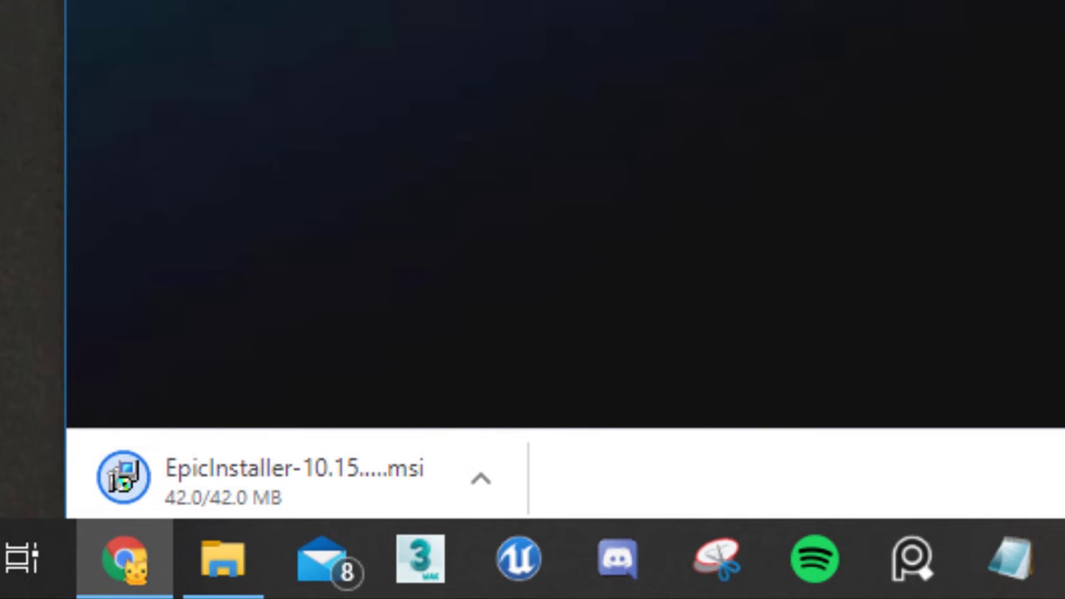
pyautogui.click(328, 475)
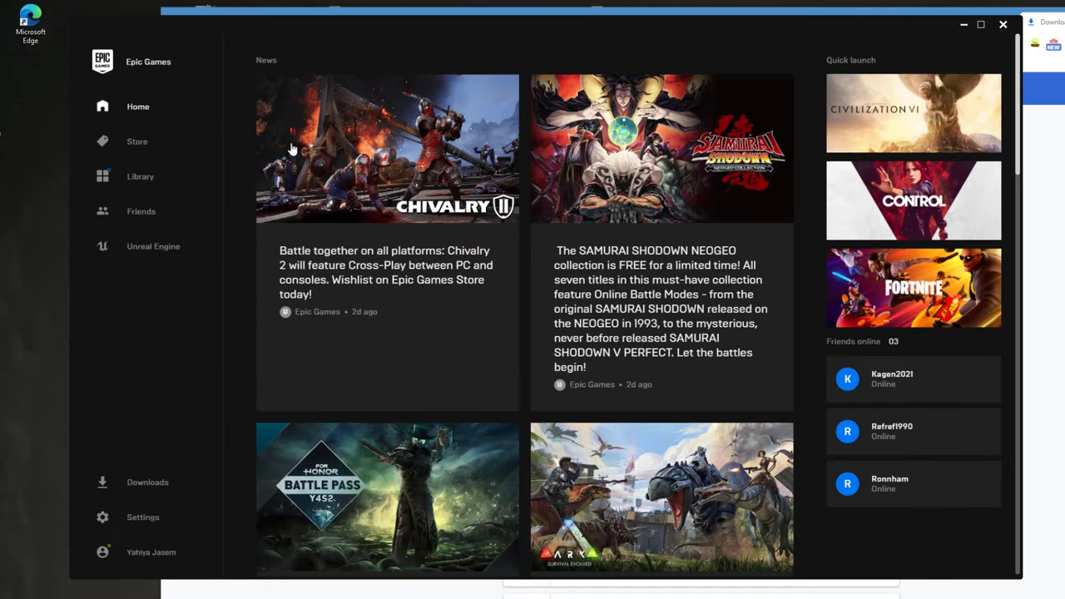
# Go to the launcher's Unreal Engine Learn tab and scroll down to the samples
pyautogui.scroll(-3, 292, 148)
pyautogui.scroll(3, 291, 148)
pyautogui.scroll(-1, 166, 176)
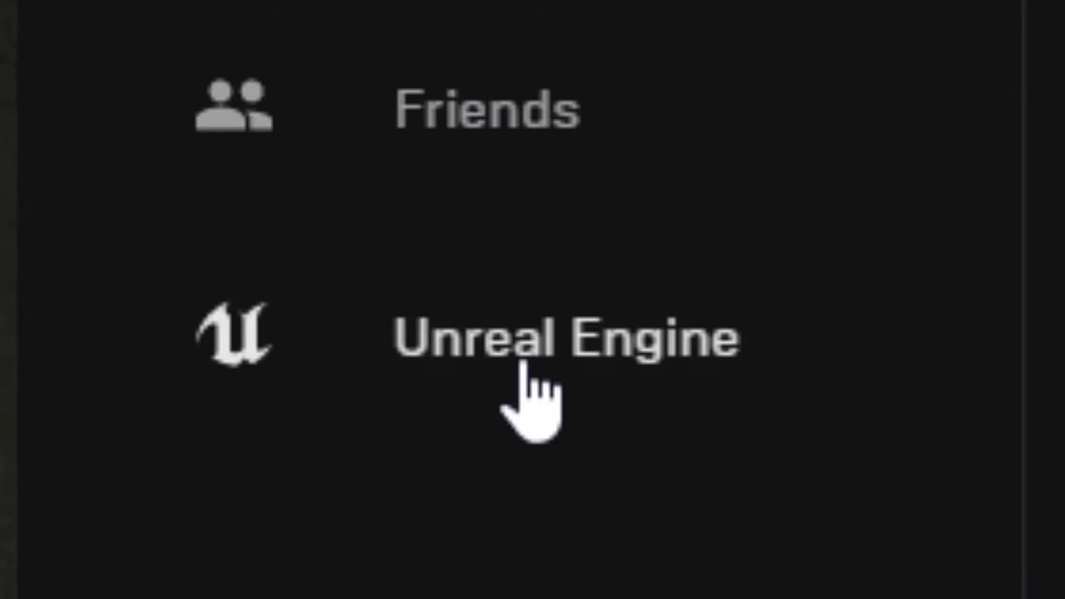
pyautogui.click(146, 249)
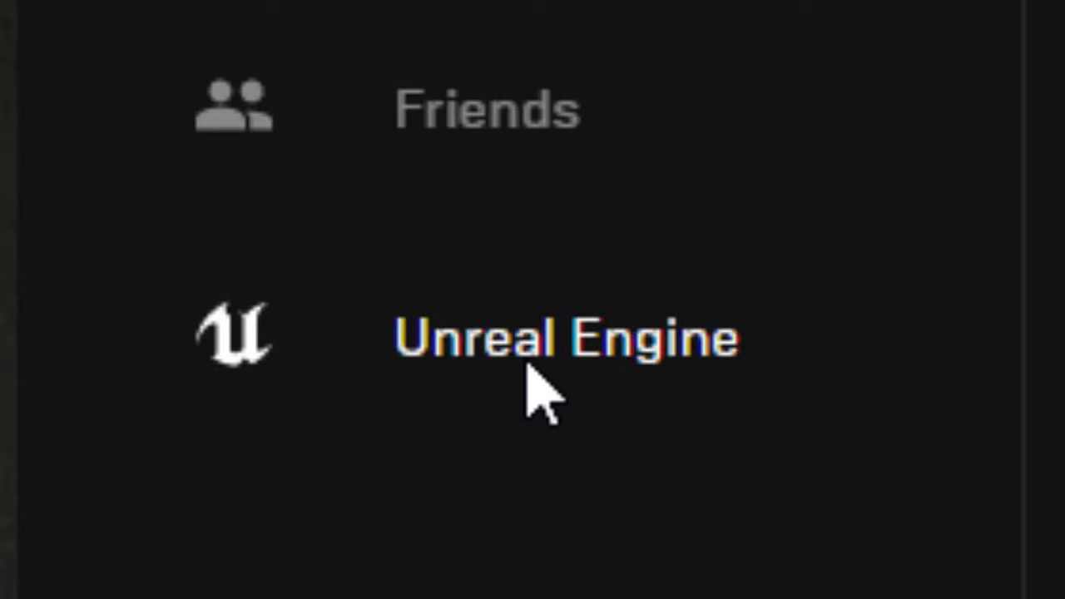
pyautogui.scroll(-3, 1027, 152)
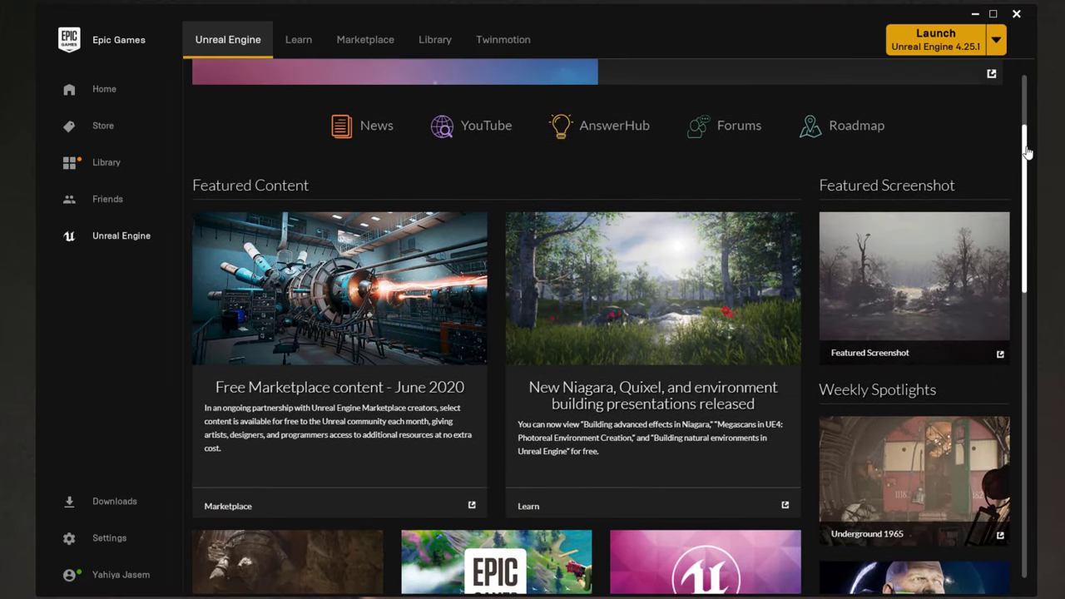
pyautogui.scroll(-5, 1028, 153)
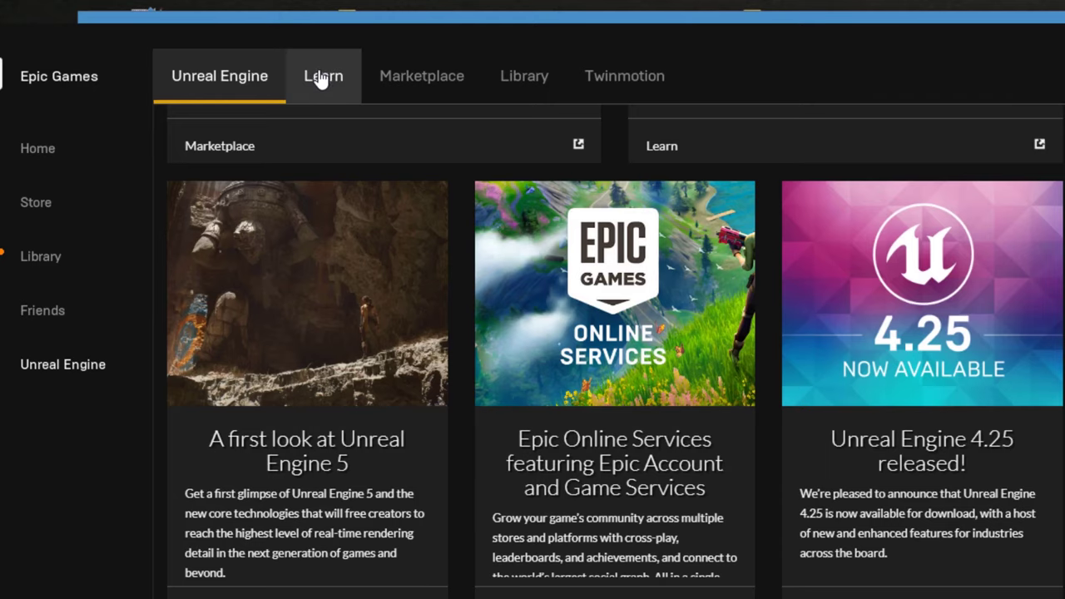
pyautogui.click(321, 77)
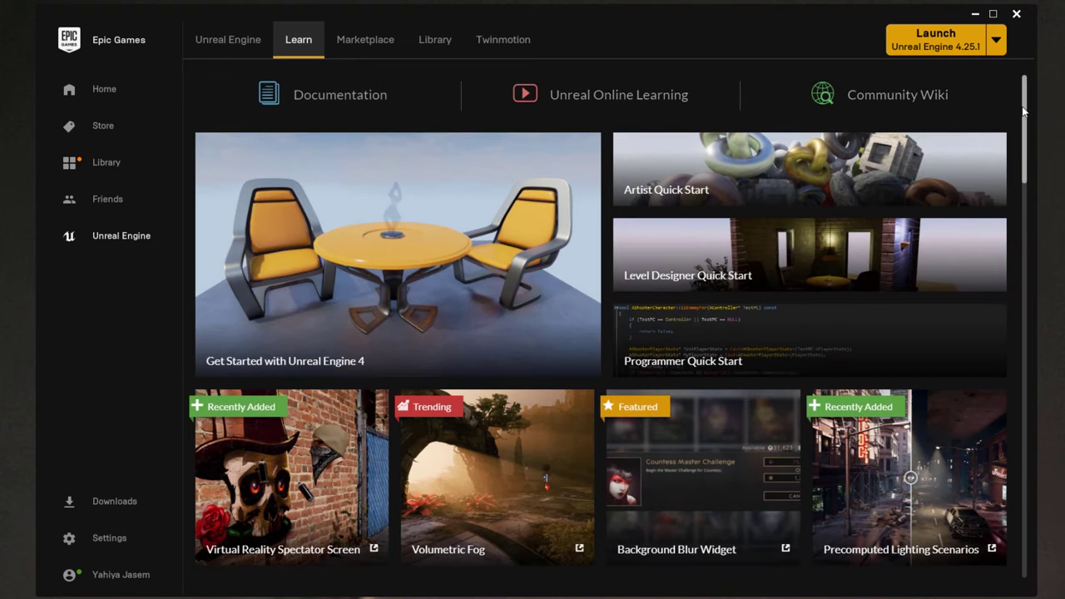
pyautogui.moveTo(1025, 109); pyautogui.dragTo(1028, 180)
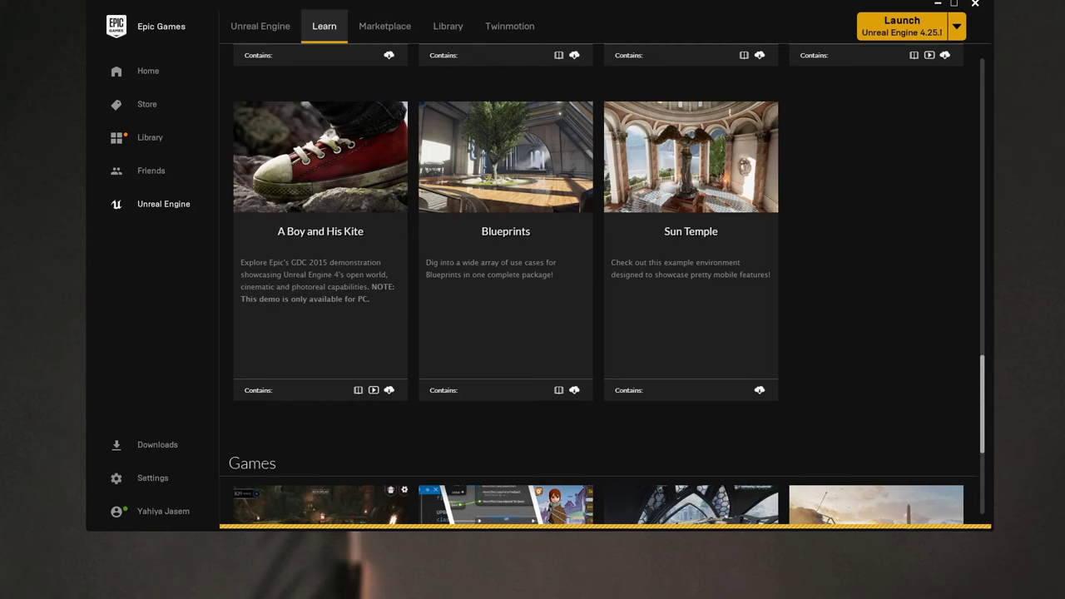
# View the A Boy and His Kite sample details
pyautogui.click(324, 200)
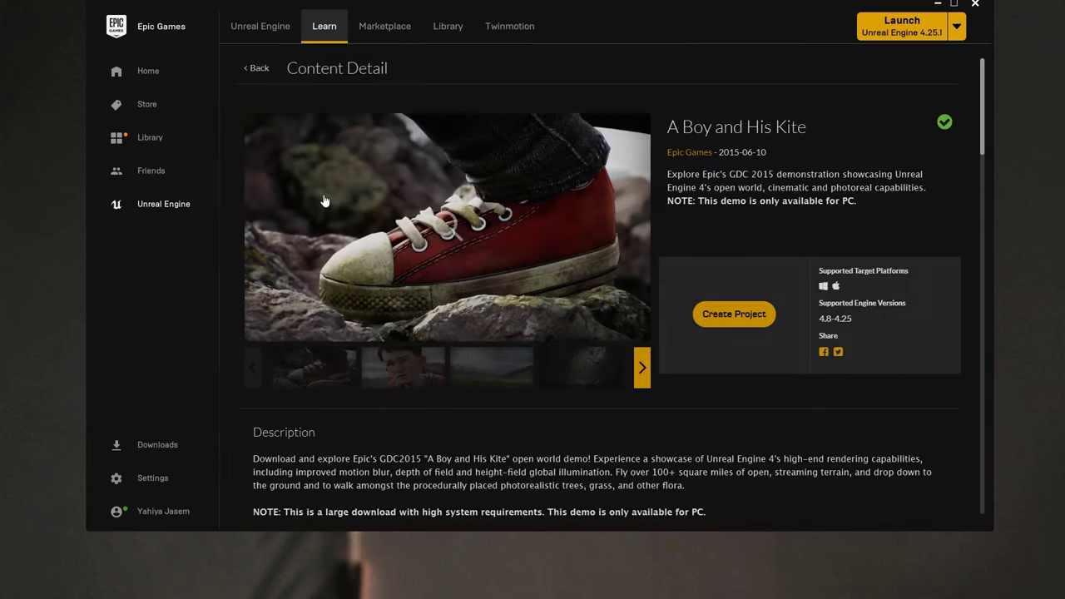
pyautogui.scroll(-2, 366, 215)
pyautogui.scroll(-3, 366, 215)
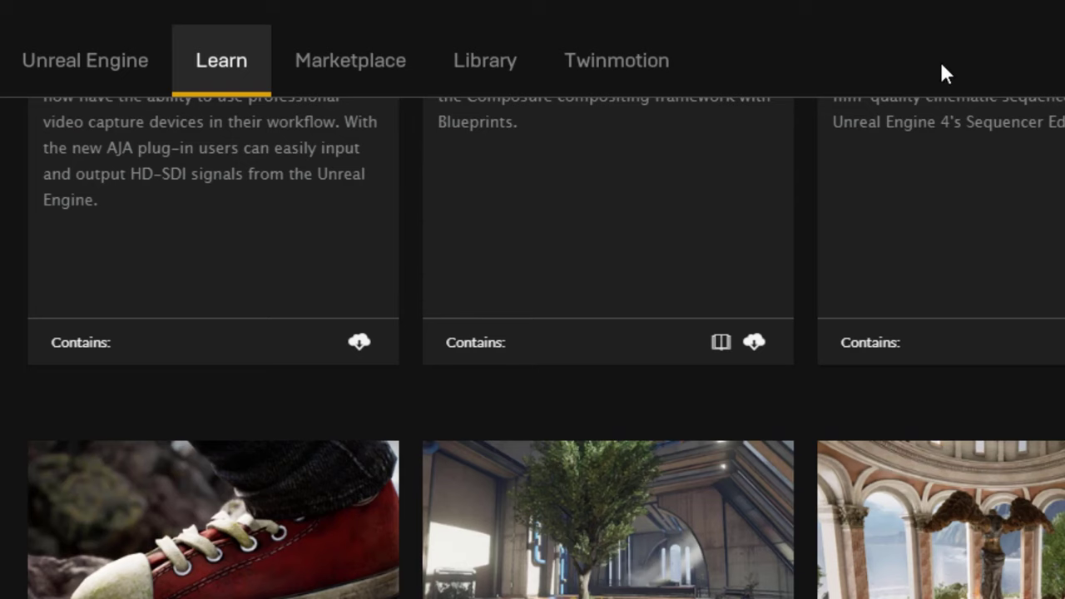
# In the Library, add an engine slot set to version 4.22.3 and start installing it
pyautogui.click(441, 35)
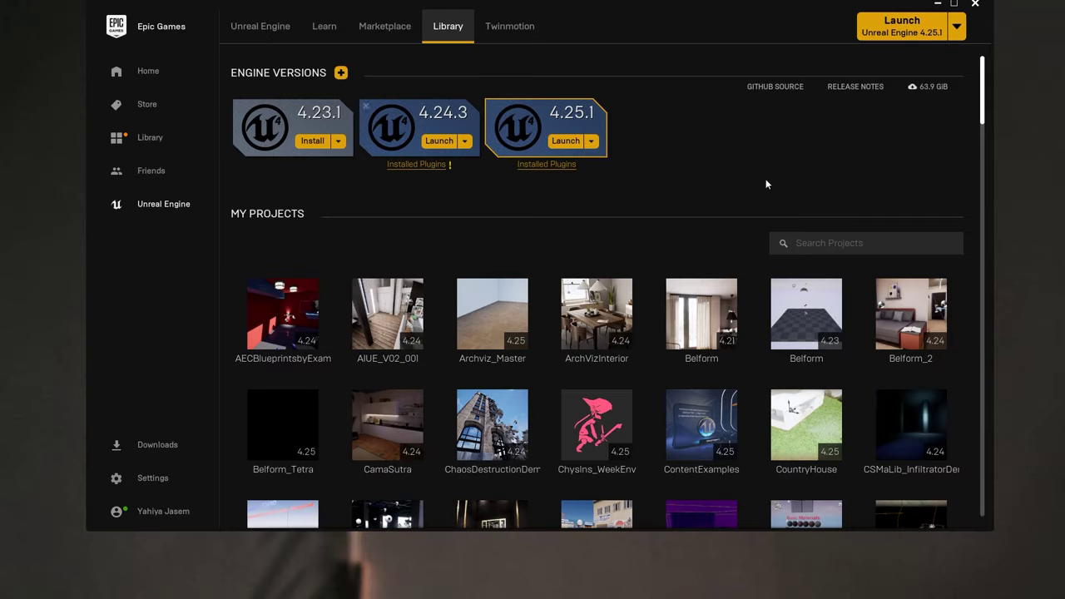
pyautogui.moveTo(983, 89); pyautogui.dragTo(984, 429)
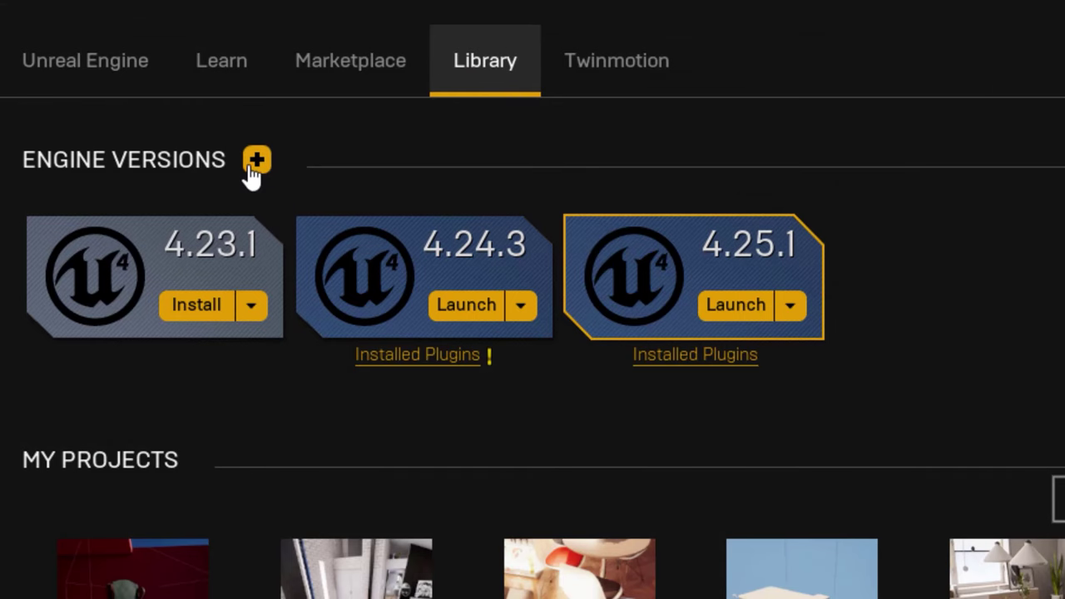
pyautogui.click(253, 163)
pyautogui.click(1047, 250)
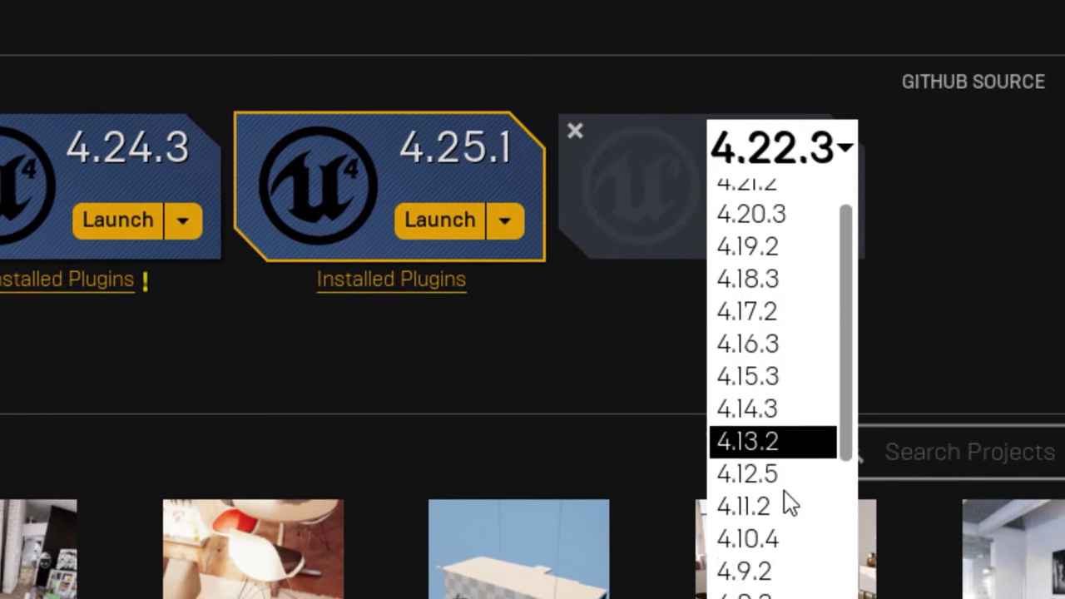
pyautogui.scroll(-1, 786, 503)
pyautogui.scroll(2, 780, 551)
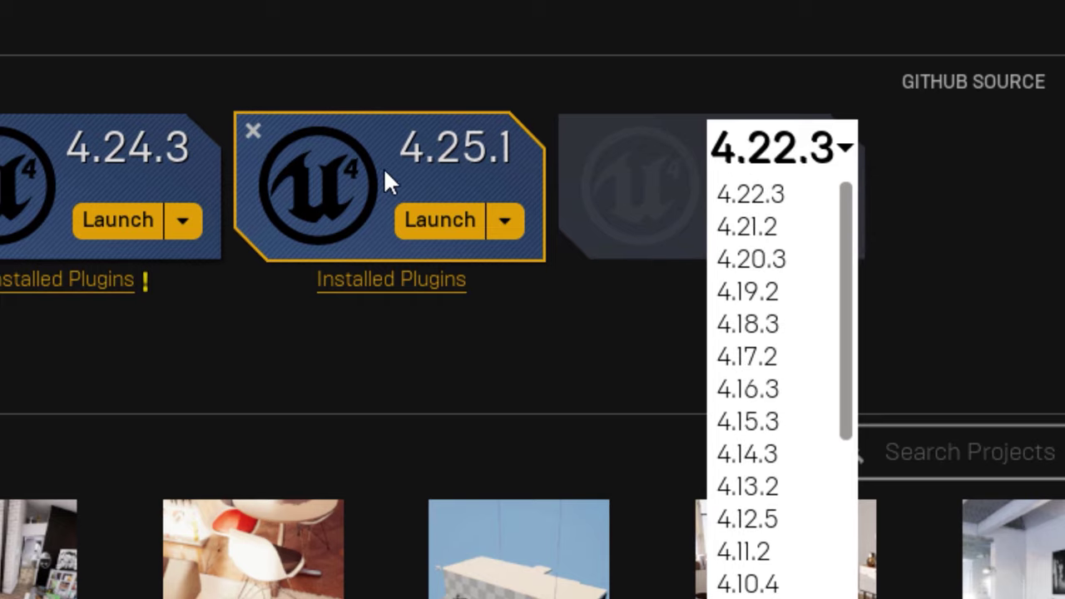
pyautogui.click(766, 197)
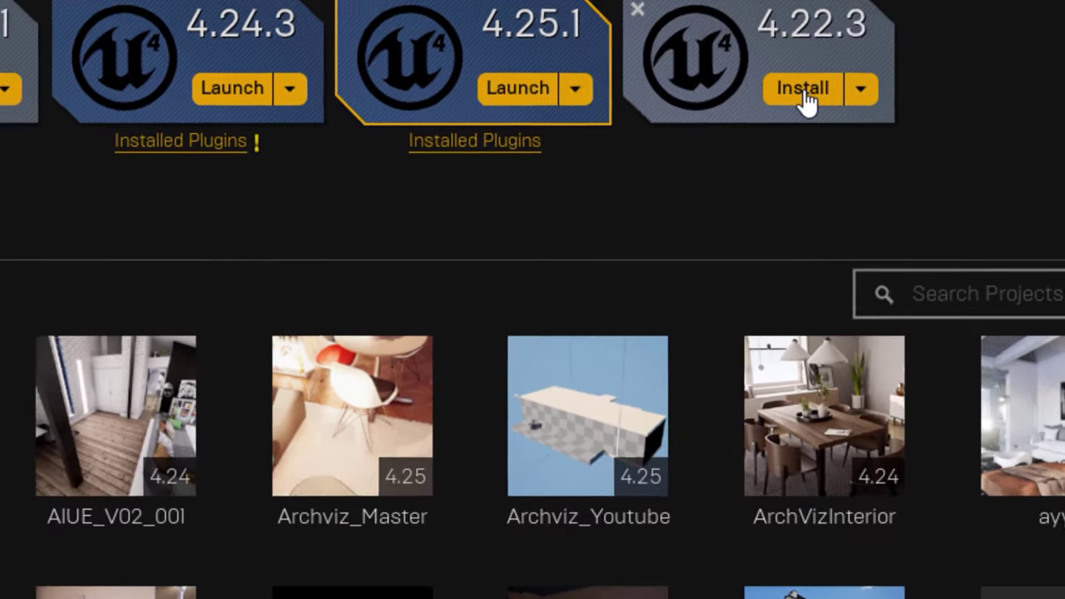
pyautogui.click(803, 91)
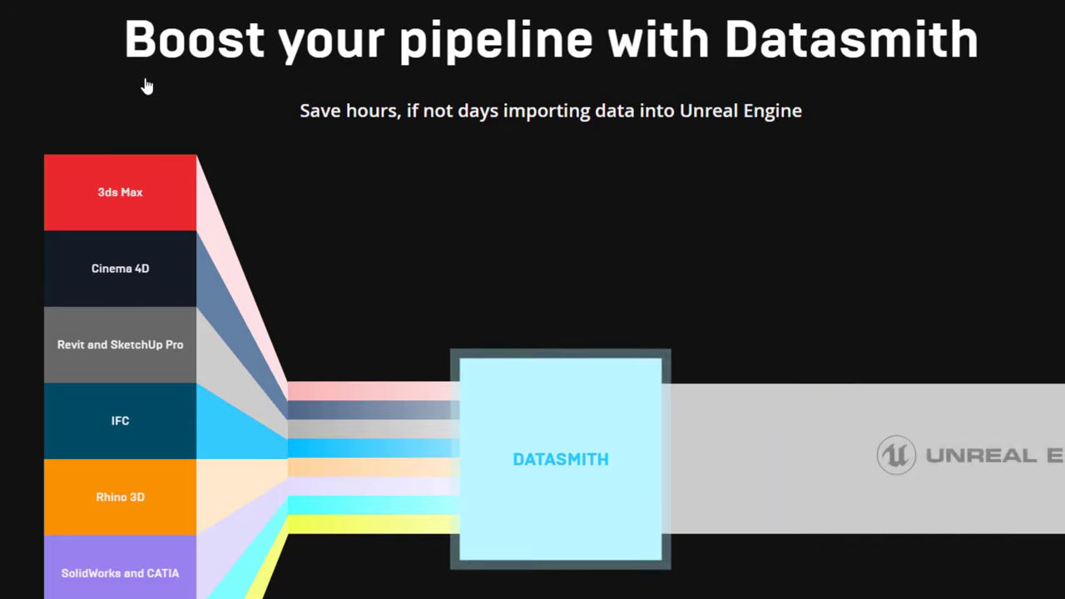
# Download the Datasmith 4.25 exporter for 3ds Max from the export plugins page
pyautogui.scroll(-10, 102, 98)
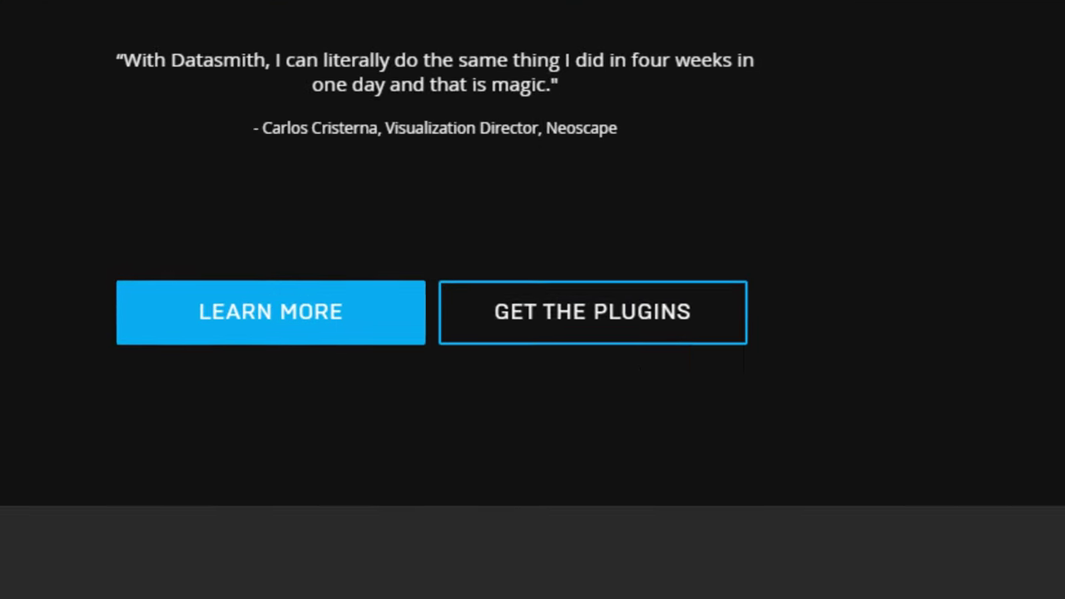
pyautogui.click(487, 320)
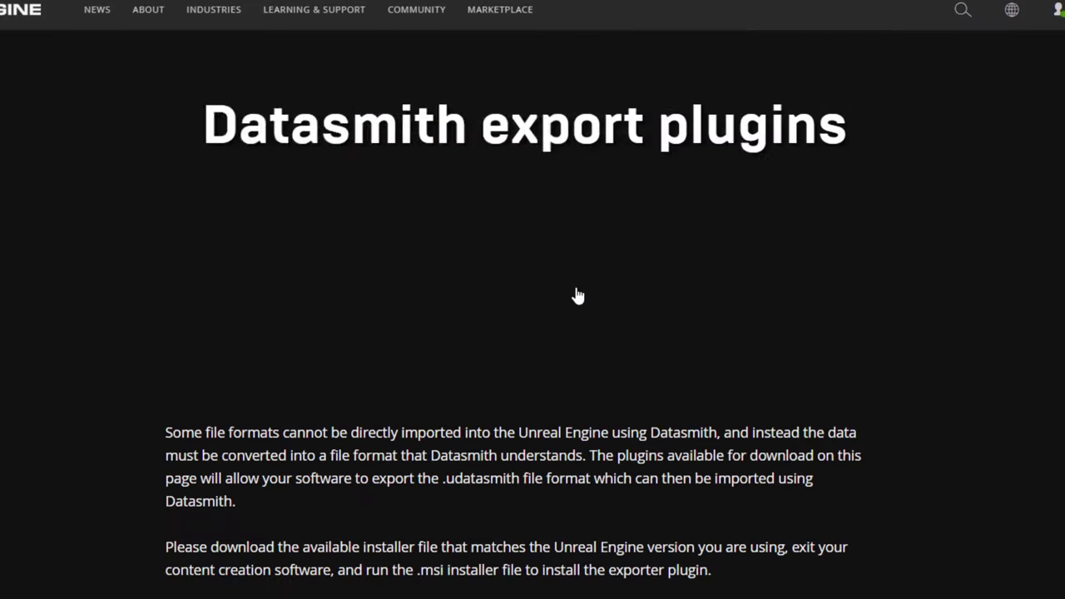
pyautogui.scroll(-2, 573, 297)
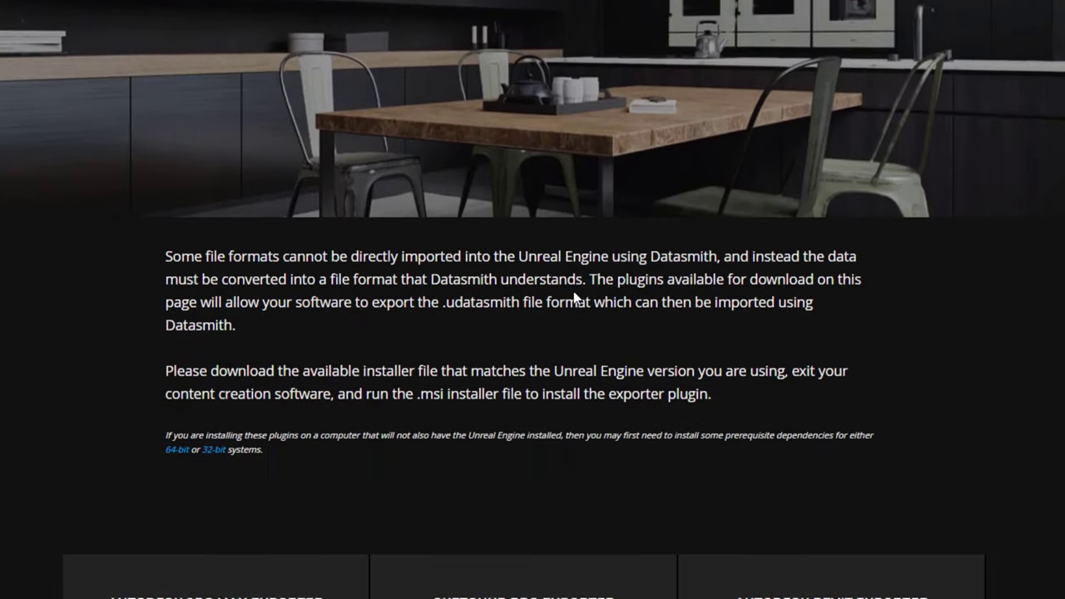
pyautogui.scroll(-4, 573, 297)
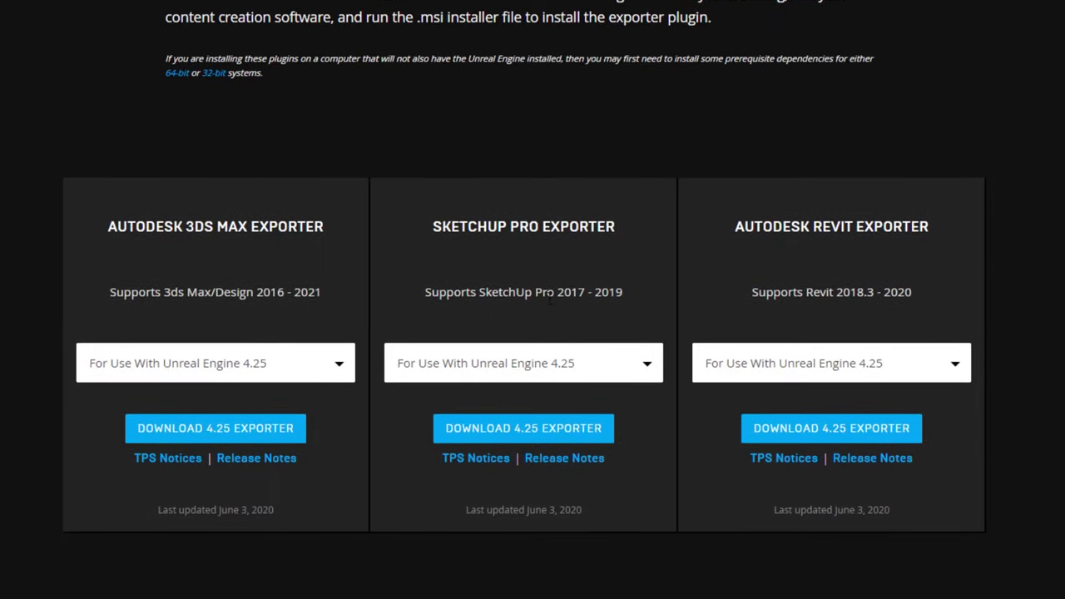
pyautogui.click(190, 429)
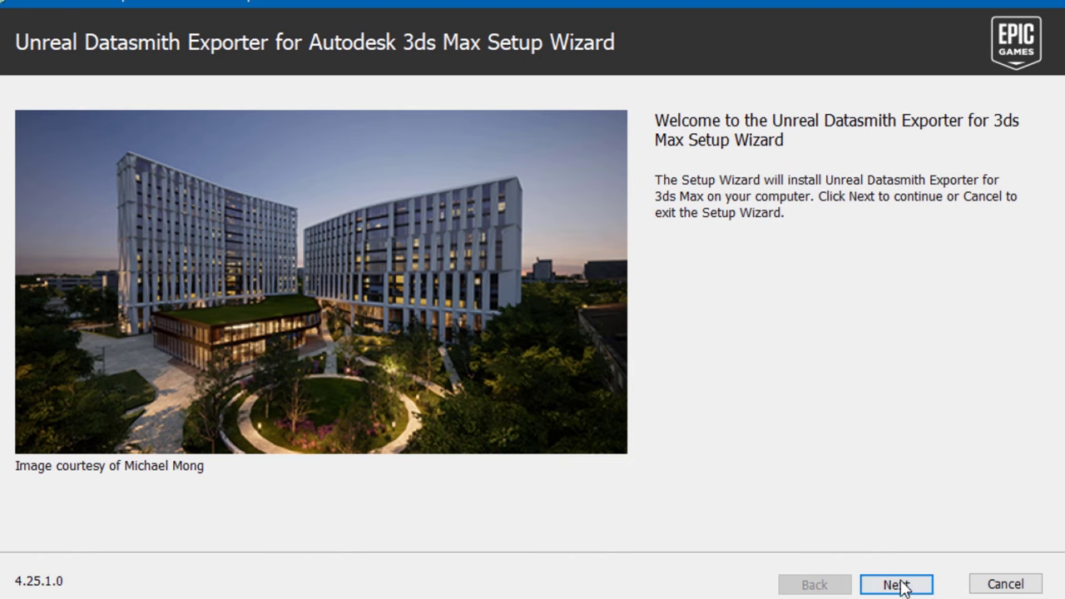
# Run the exporter installer, accepting the license agreement, through to Install
pyautogui.click(903, 586)
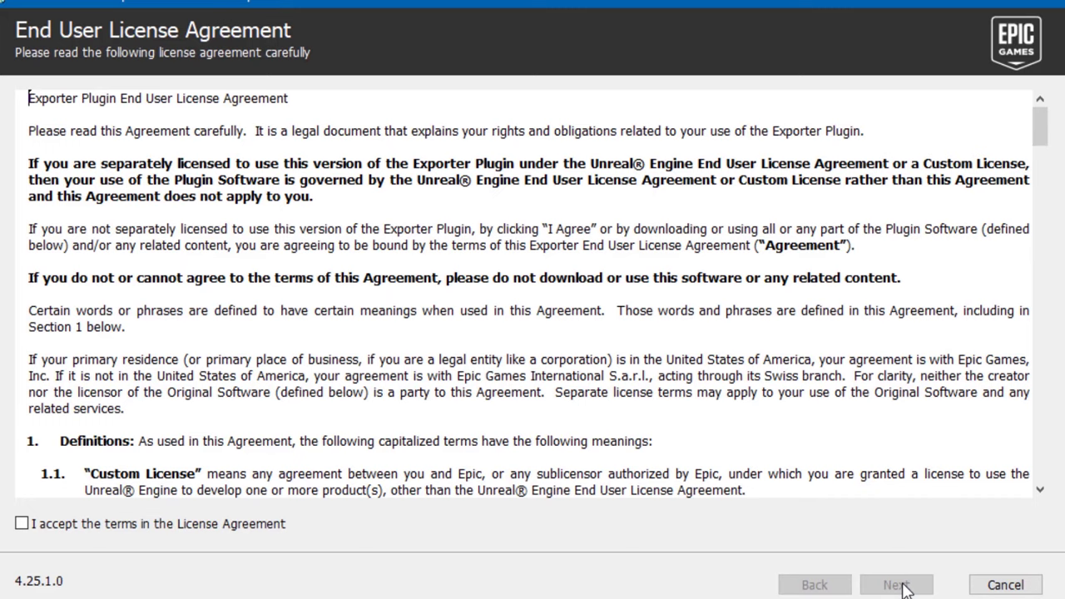
pyautogui.click(156, 524)
pyautogui.click(911, 585)
pyautogui.click(930, 585)
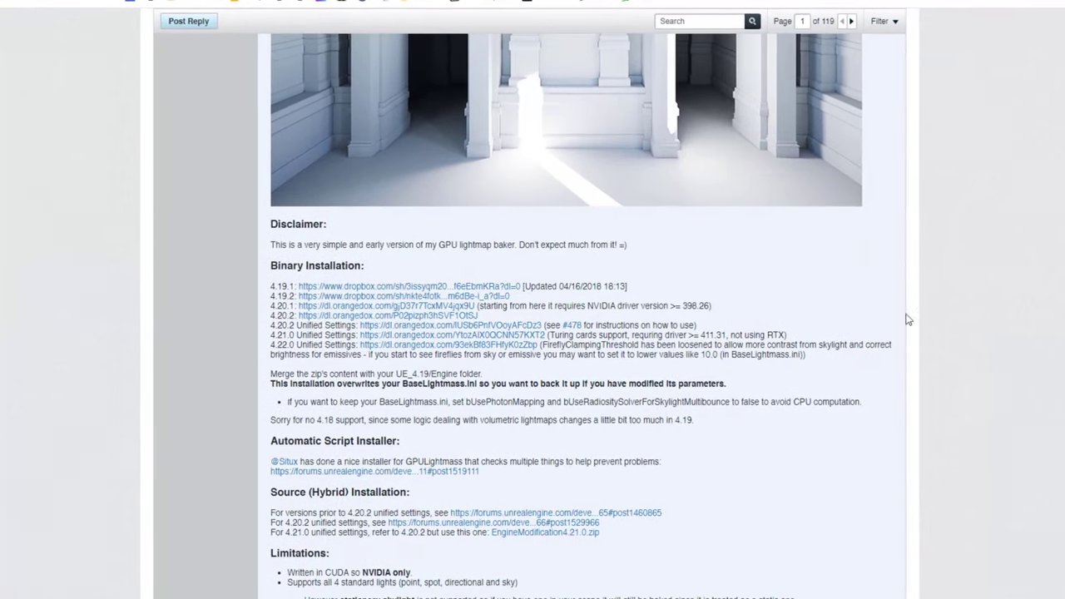
pyautogui.scroll(-12, 720, 337)
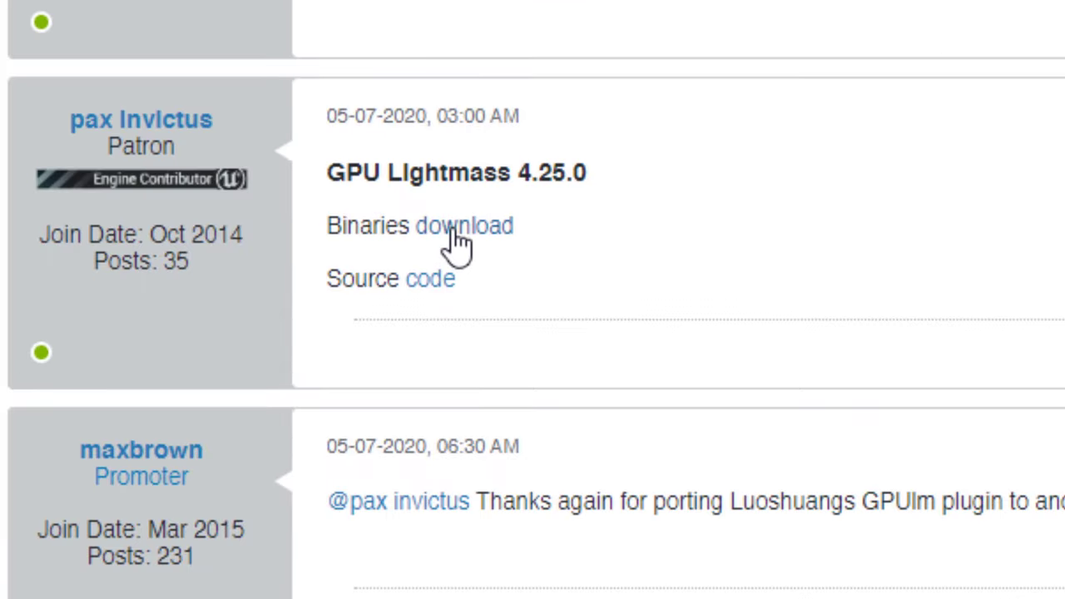
# Follow the 4.25.0 Binaries link and bring up the download options for GPULightmass-UE4.25.0.zip
pyautogui.click(456, 241)
pyautogui.click(375, 213)
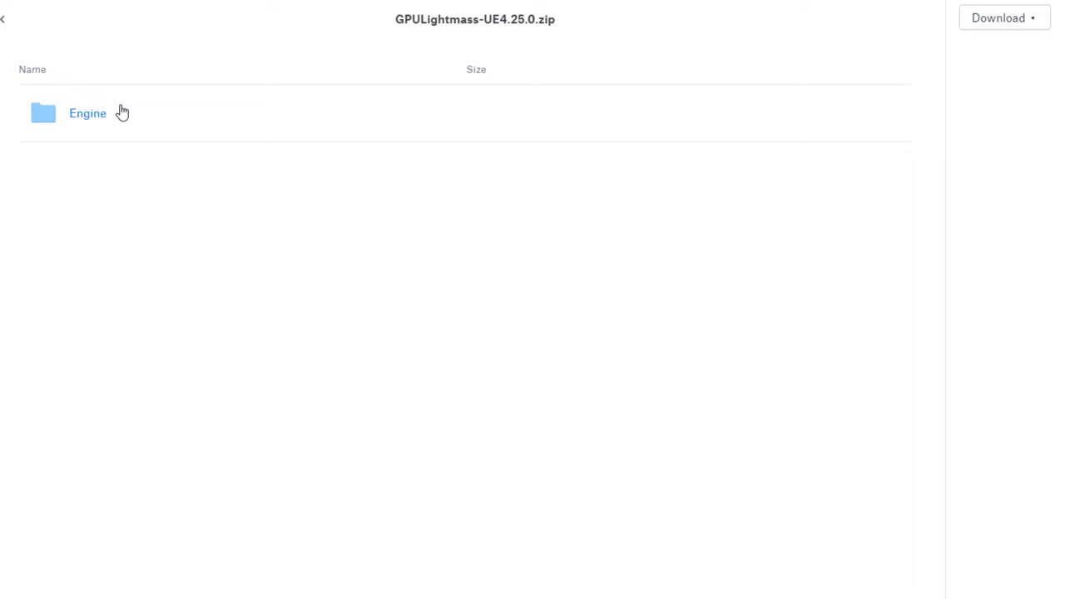
pyautogui.click(1012, 27)
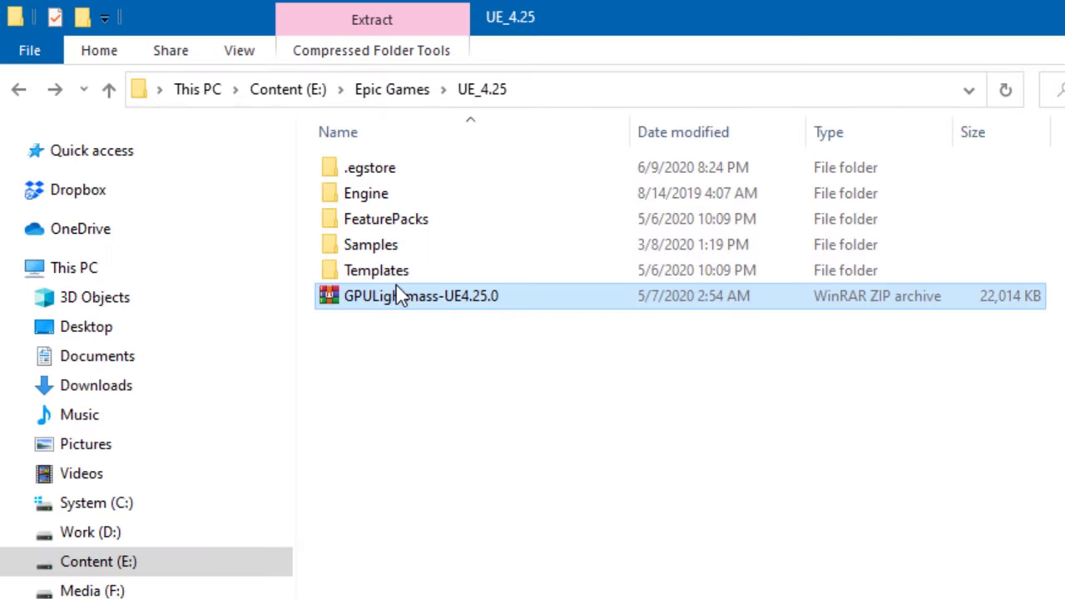
# Extract the GPULightmass zip here, choosing Yes to All to replace existing files
pyautogui.rightClick(402, 296)
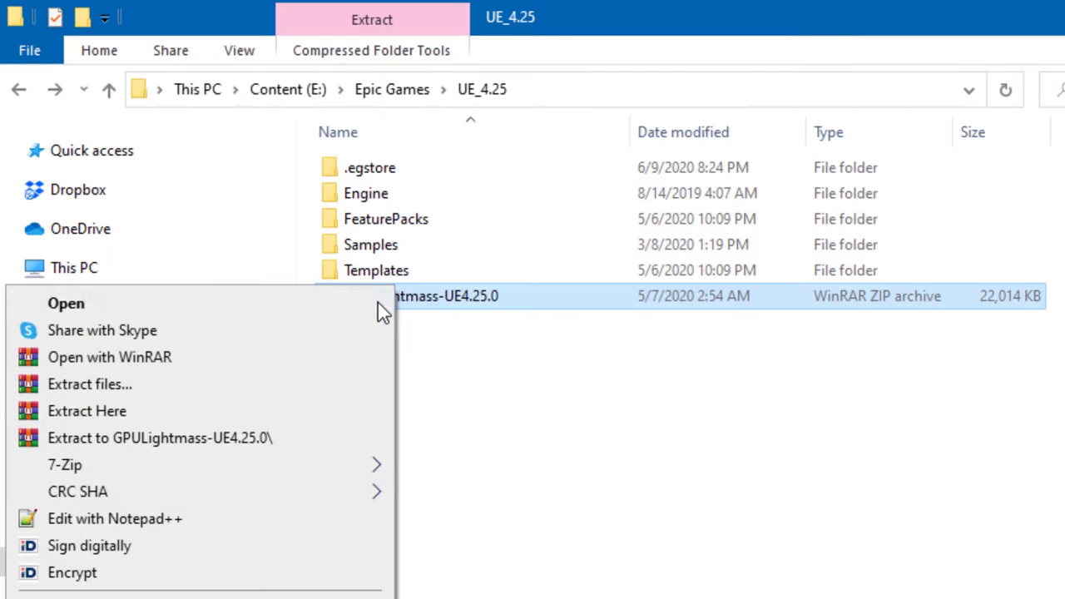
pyautogui.click(263, 408)
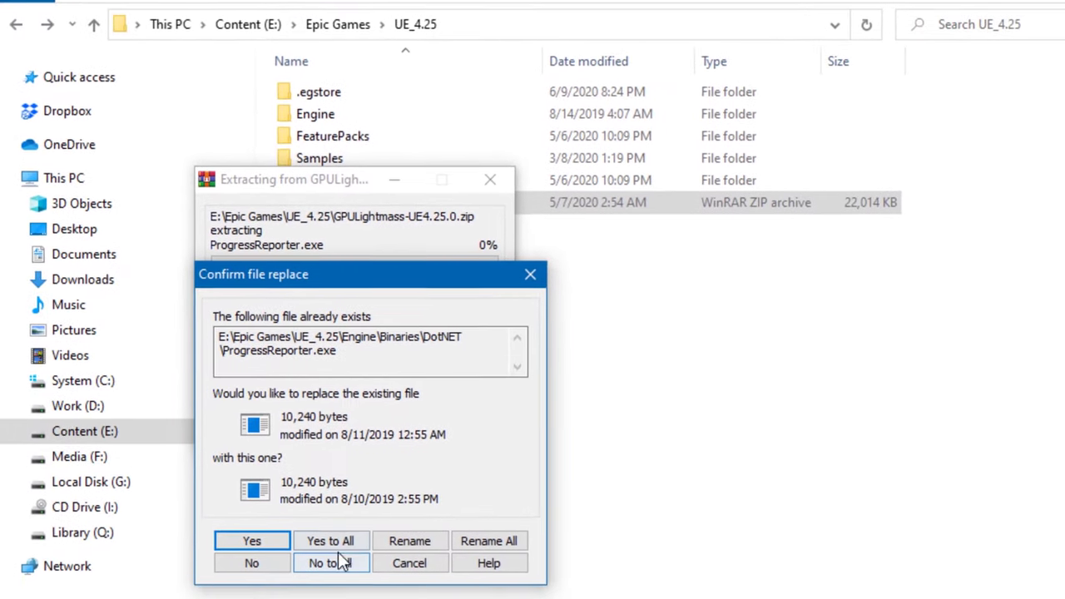
pyautogui.click(335, 539)
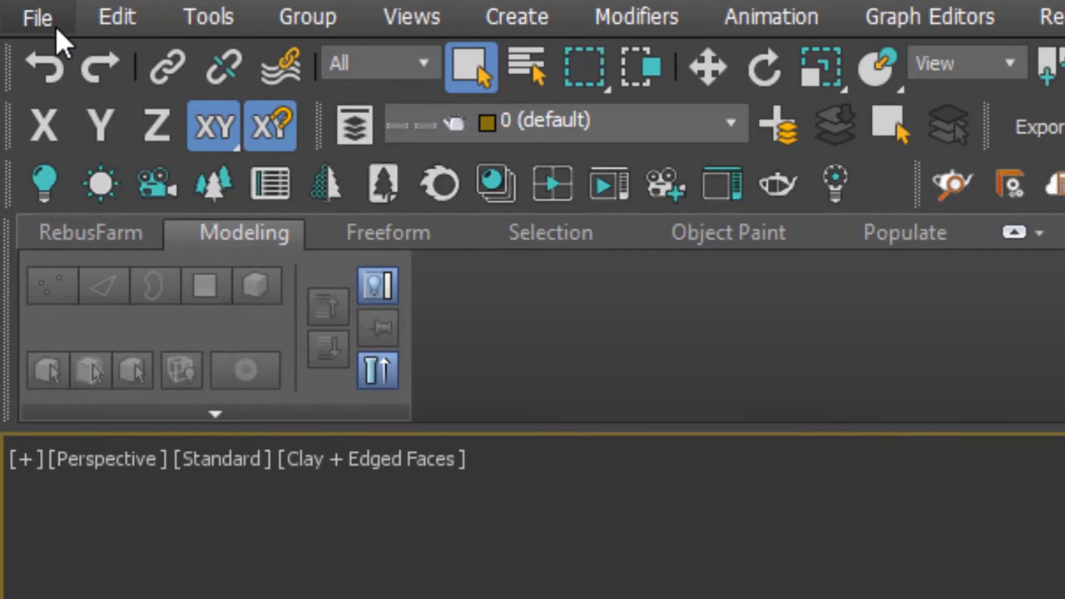
# Bring up the Export dialog from 3ds Max's File > Export menu
pyautogui.click(56, 25)
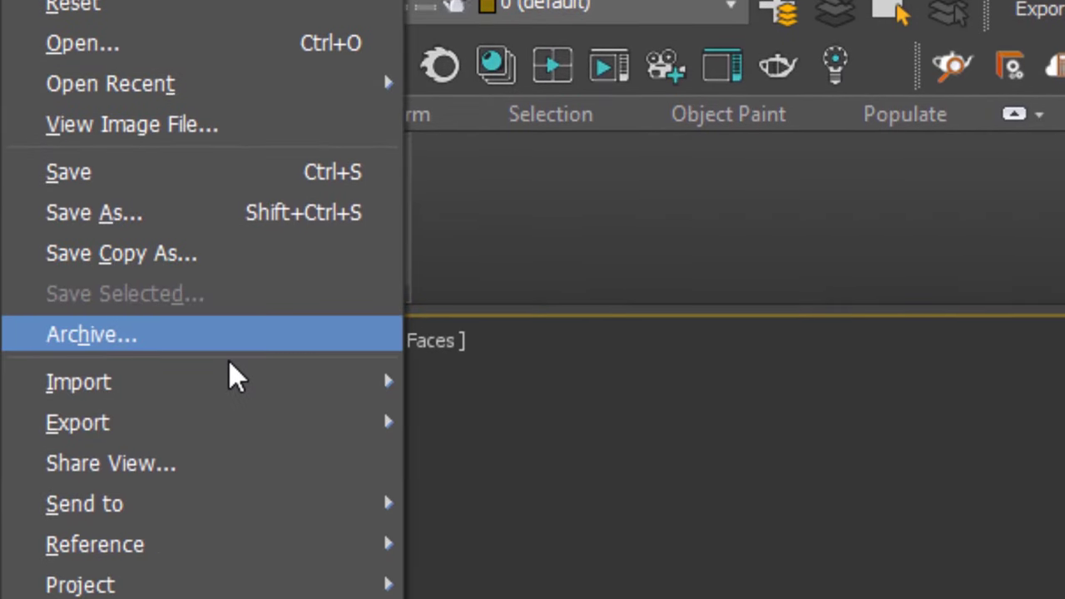
pyautogui.moveTo(257, 551)
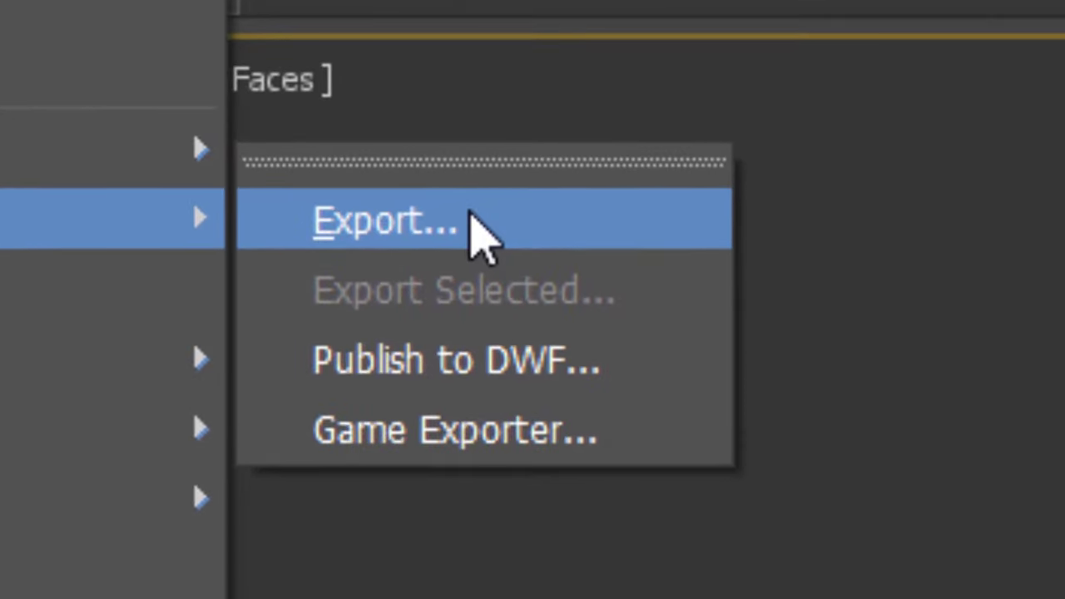
pyautogui.click(490, 287)
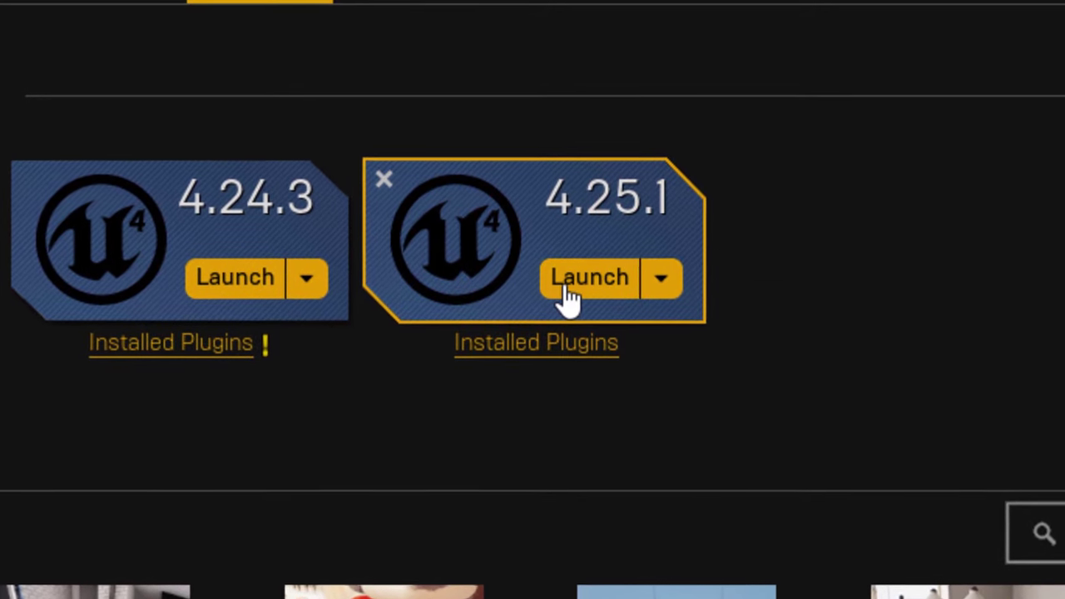
# Launch 4.25.1 and create a Blank Architecture, Engineering, and Construction project named 'ayyy'
pyautogui.click(564, 282)
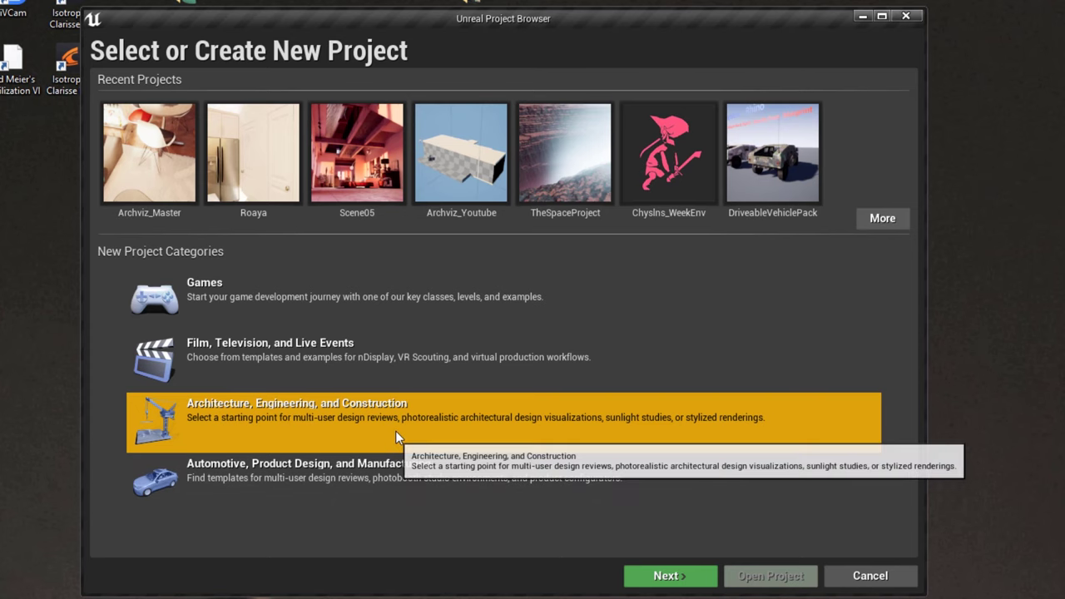
pyautogui.click(690, 581)
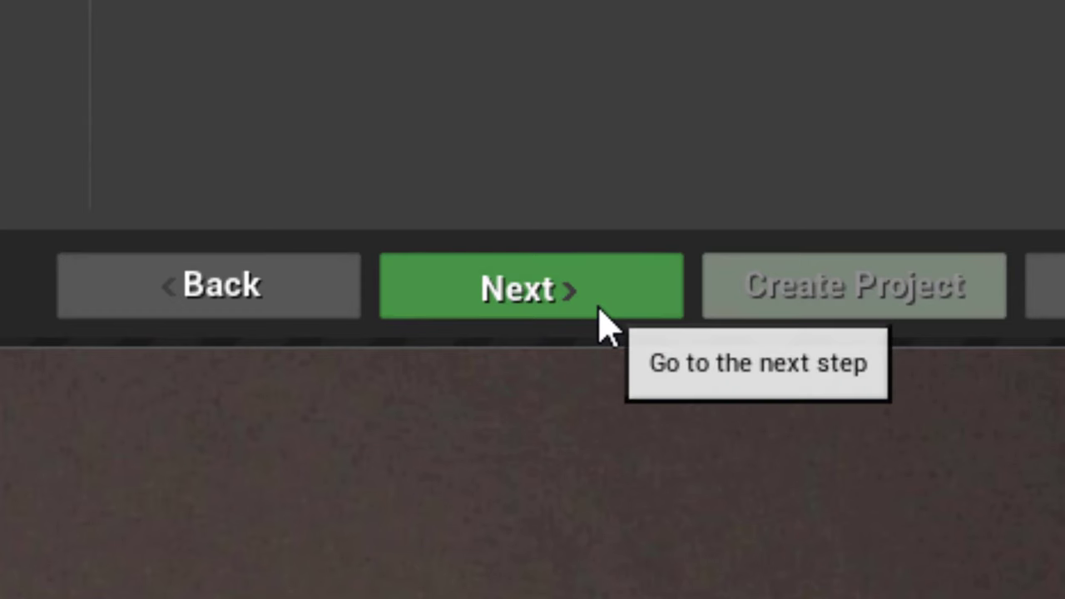
pyautogui.click(601, 321)
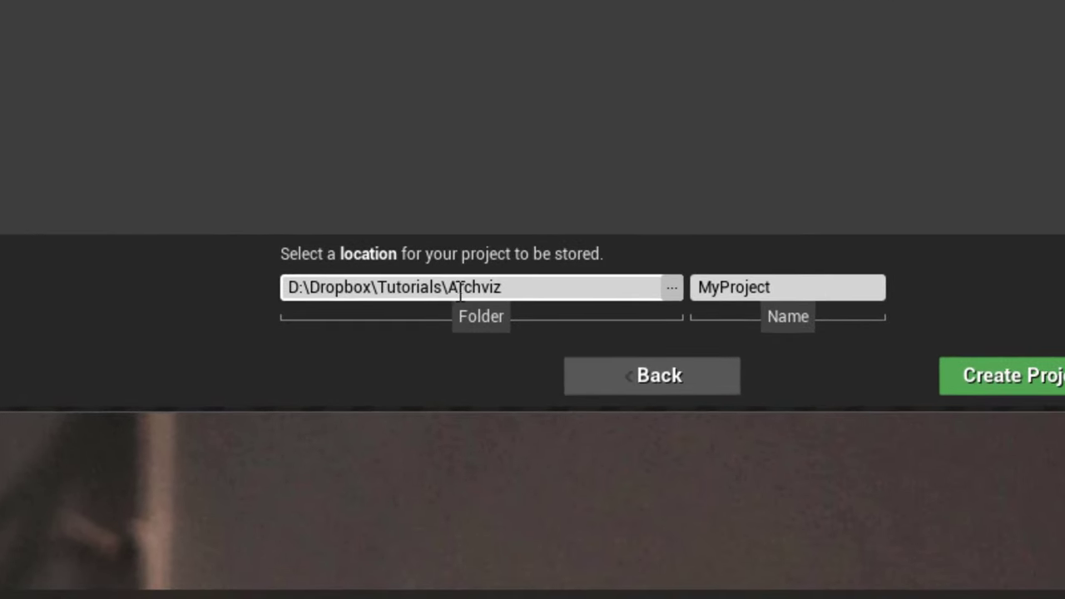
pyautogui.press('Tab')
pyautogui.write('ayyy')
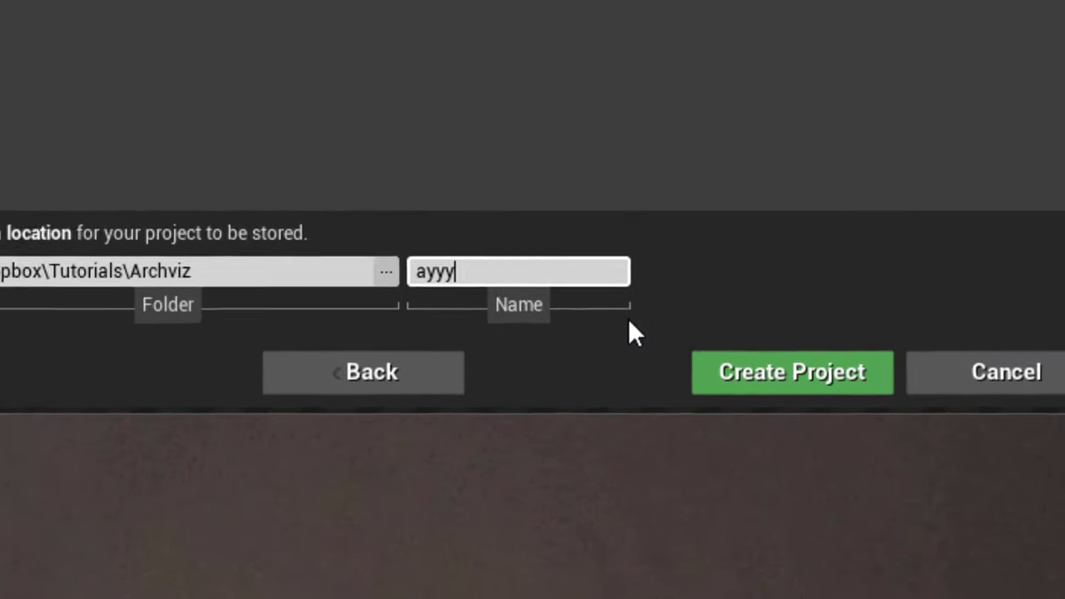
pyautogui.click(584, 389)
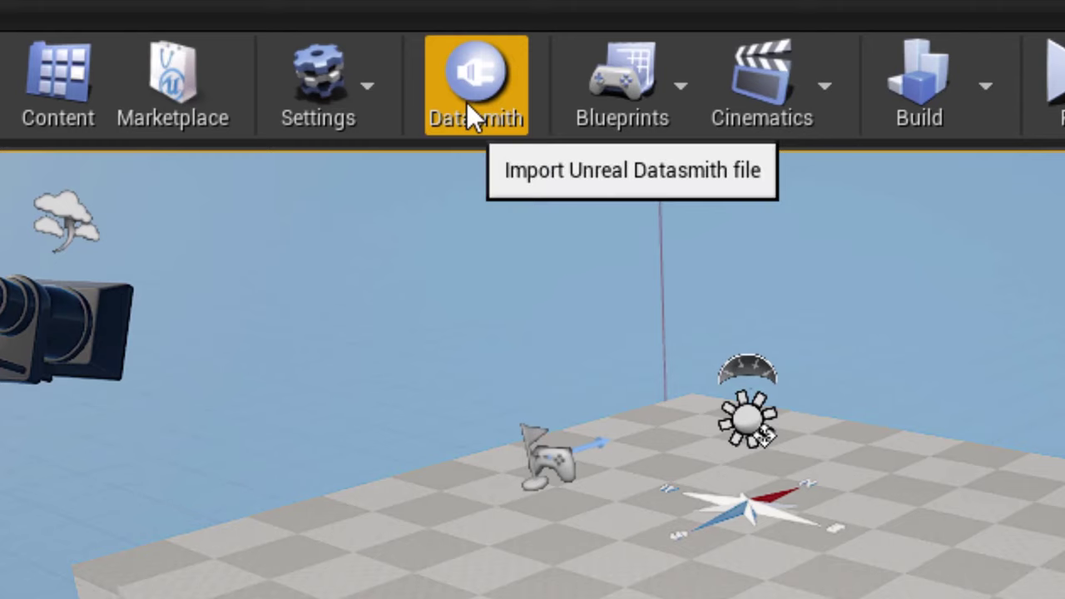
# Start a Datasmith import and select teapot.udatasmith
pyautogui.click(417, 37)
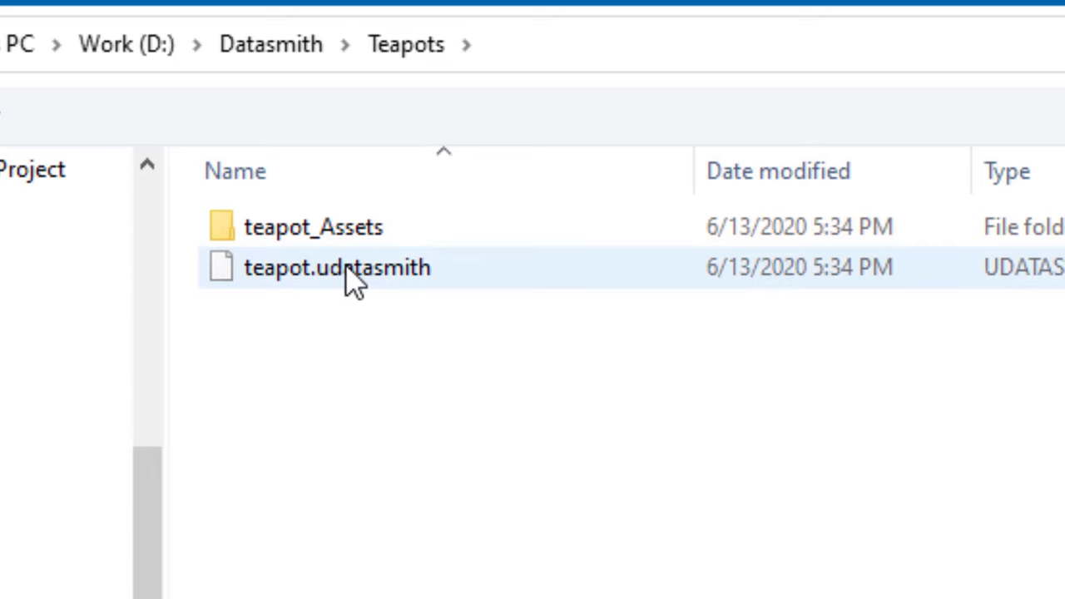
pyautogui.click(351, 281)
pyautogui.click(478, 341)
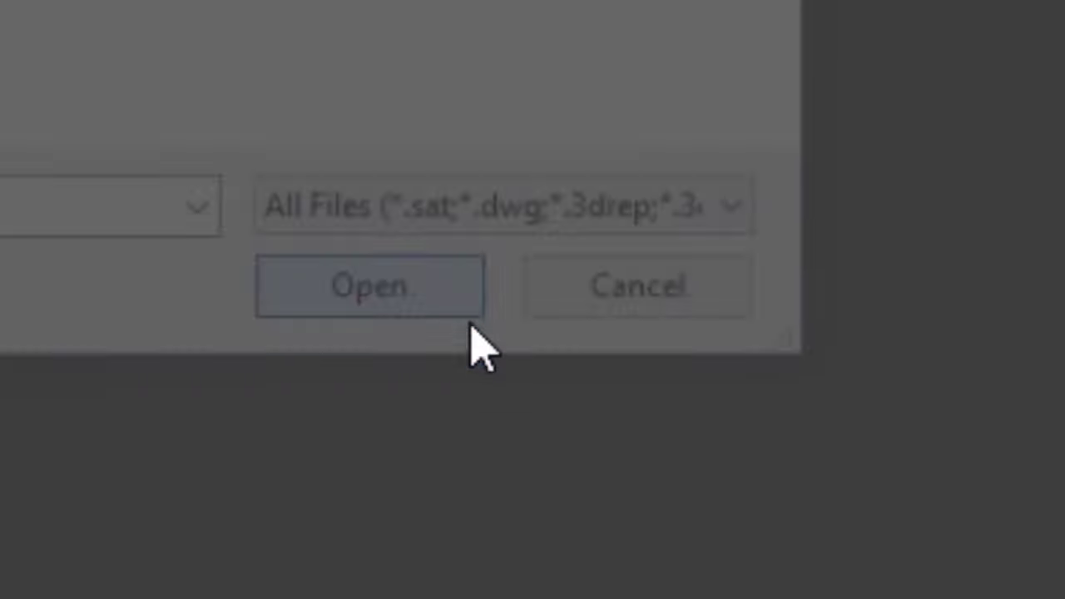
# Create a 'Datasmith' folder under Content and import the teapot there with all content types
pyautogui.click(281, 158)
pyautogui.rightClick(281, 160)
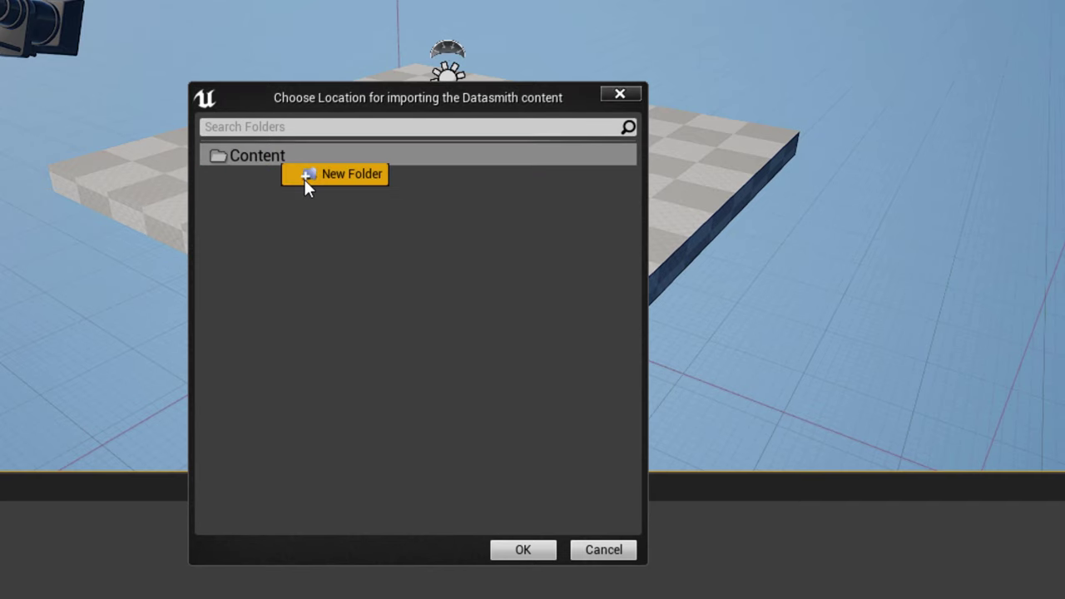
pyautogui.click(333, 174)
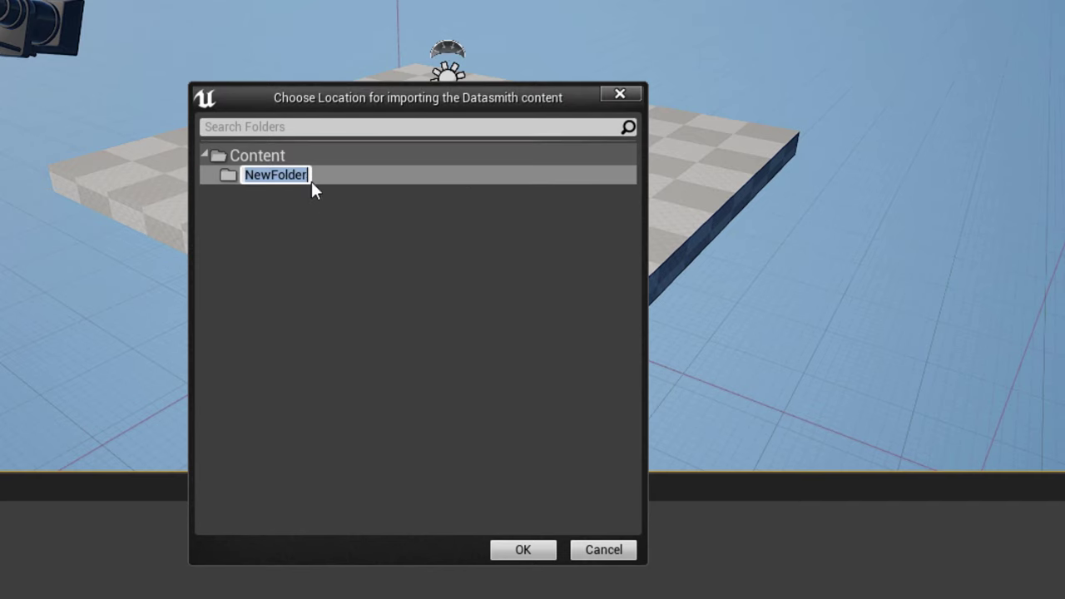
pyautogui.write('Datasmith')
pyautogui.press('Return')
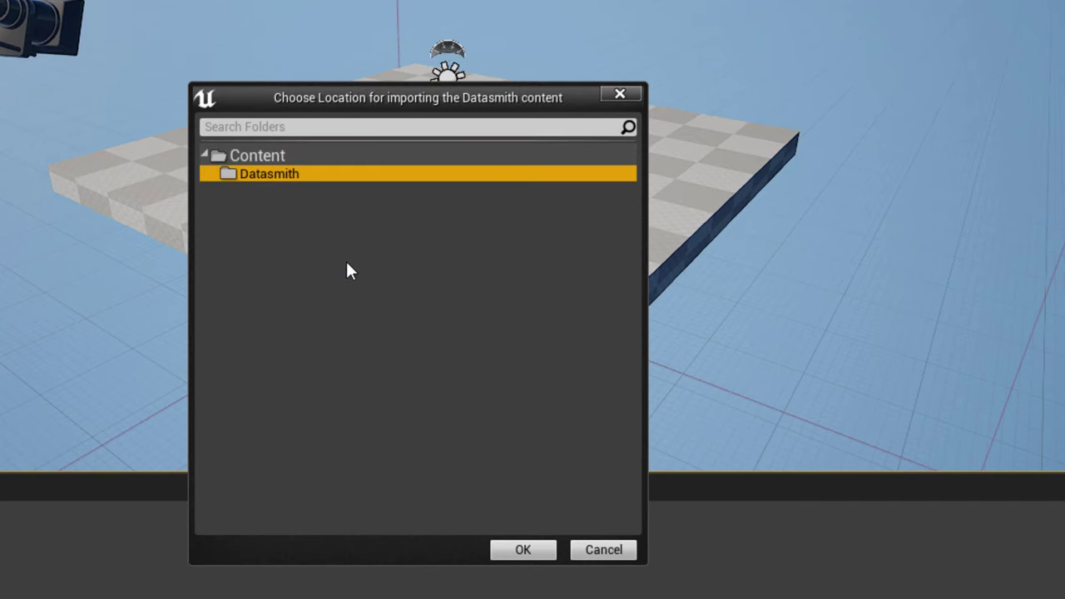
pyautogui.click(520, 549)
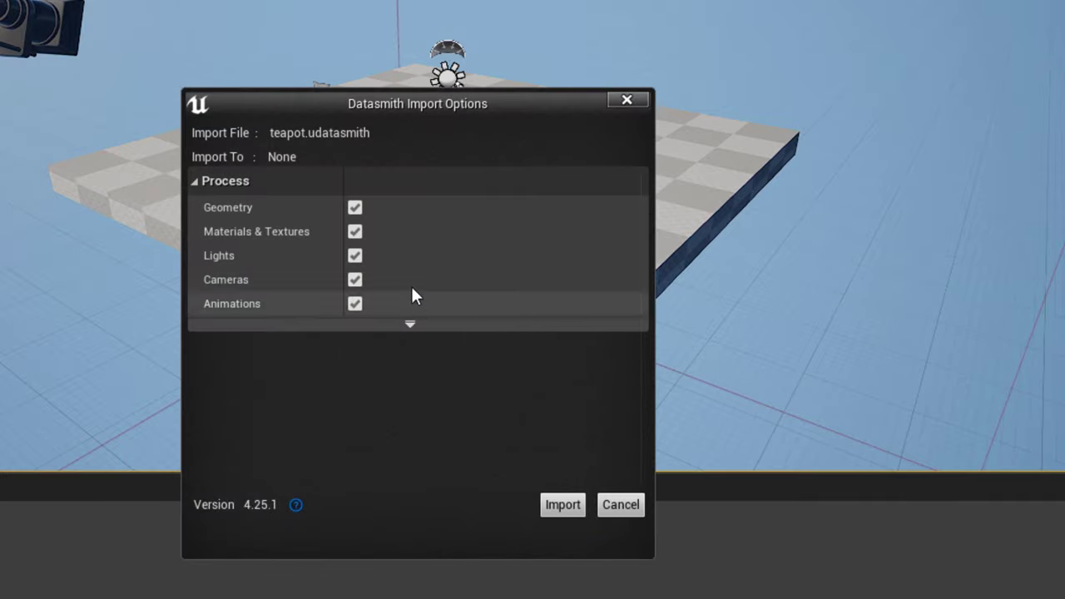
pyautogui.click(555, 509)
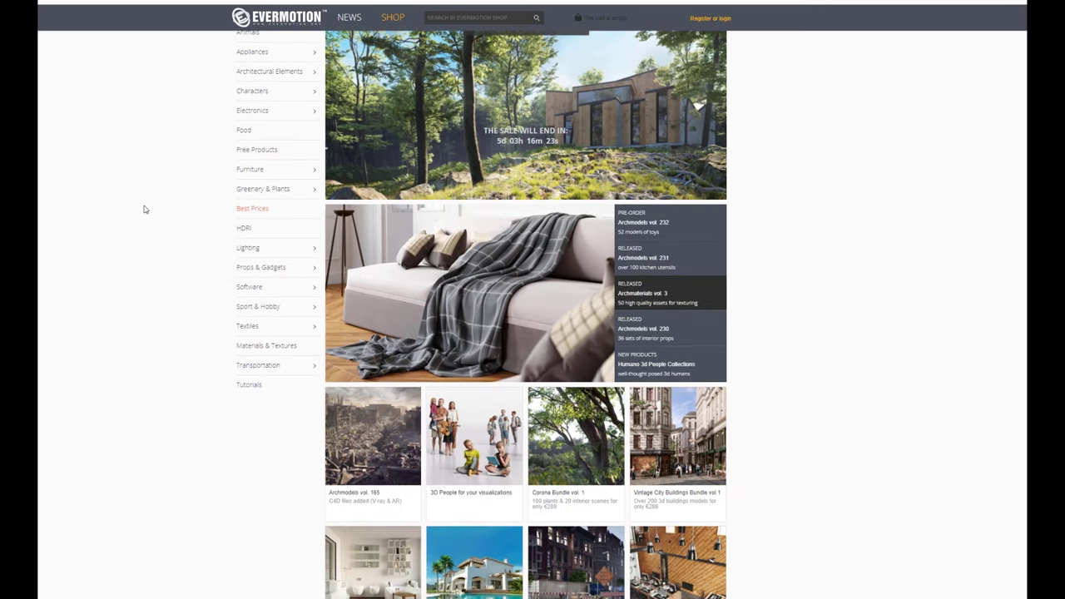
# Scroll through the Archinteriors vol. 48 product page details
pyautogui.scroll(-1, 144, 209)
pyautogui.scroll(-1, 143, 210)
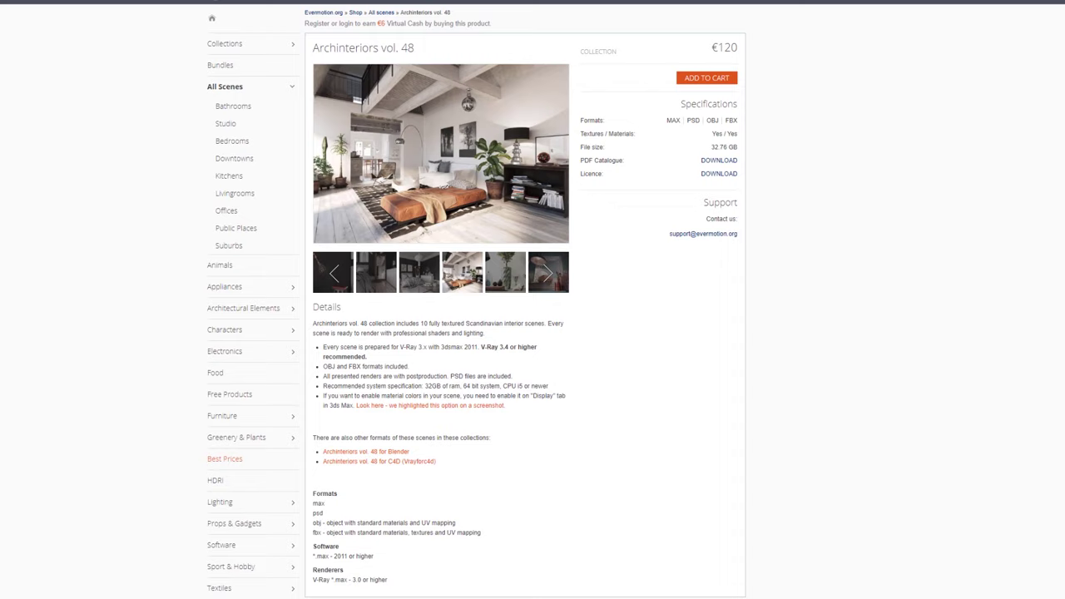
pyautogui.scroll(-1, 31, 248)
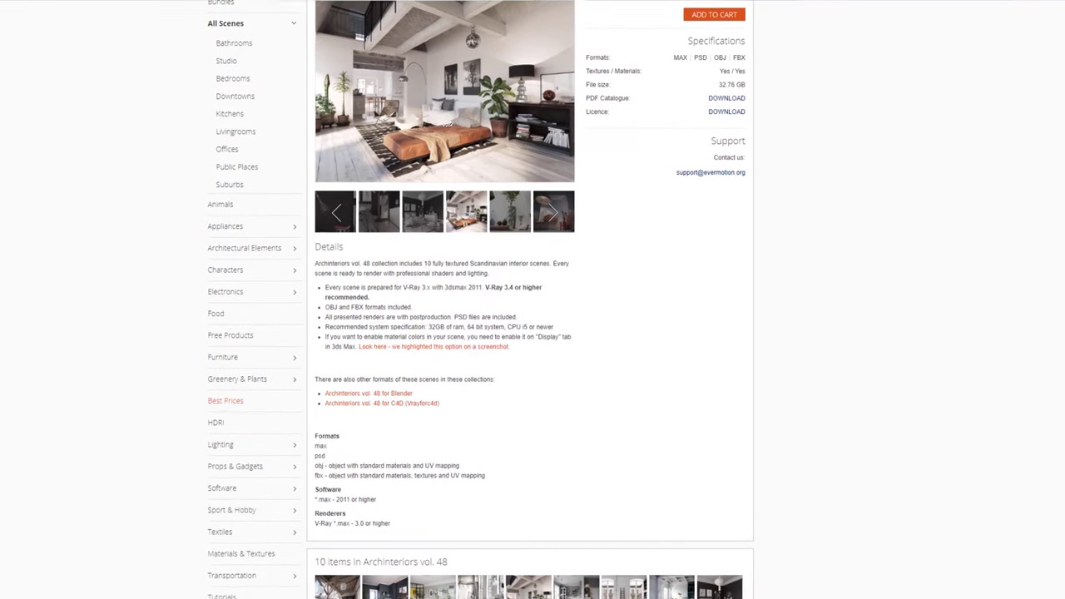
pyautogui.scroll(-1, 166, 282)
pyautogui.scroll(2, 402, 304)
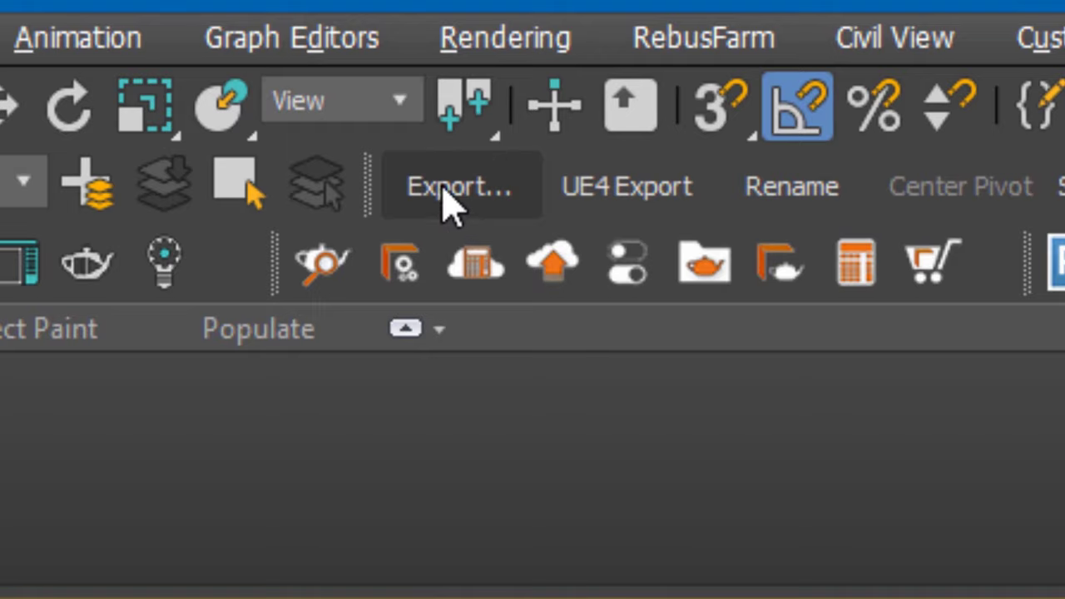
# Export the AI48_005 scene to Datasmith, overwriting D:\Datasmith\Teapots\teapot.udatasmith
pyautogui.click(440, 199)
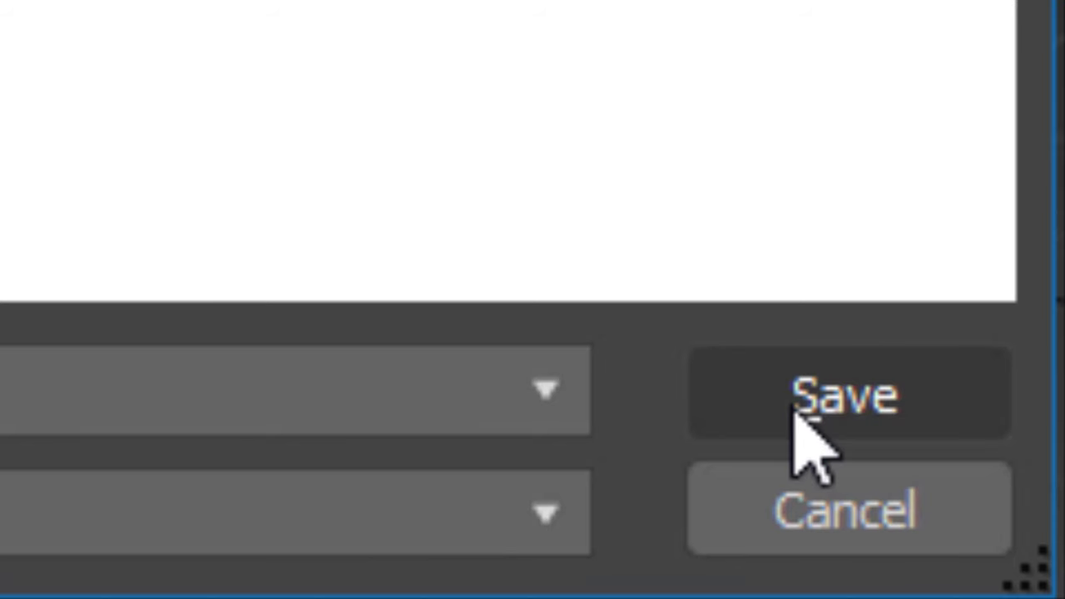
pyautogui.click(794, 412)
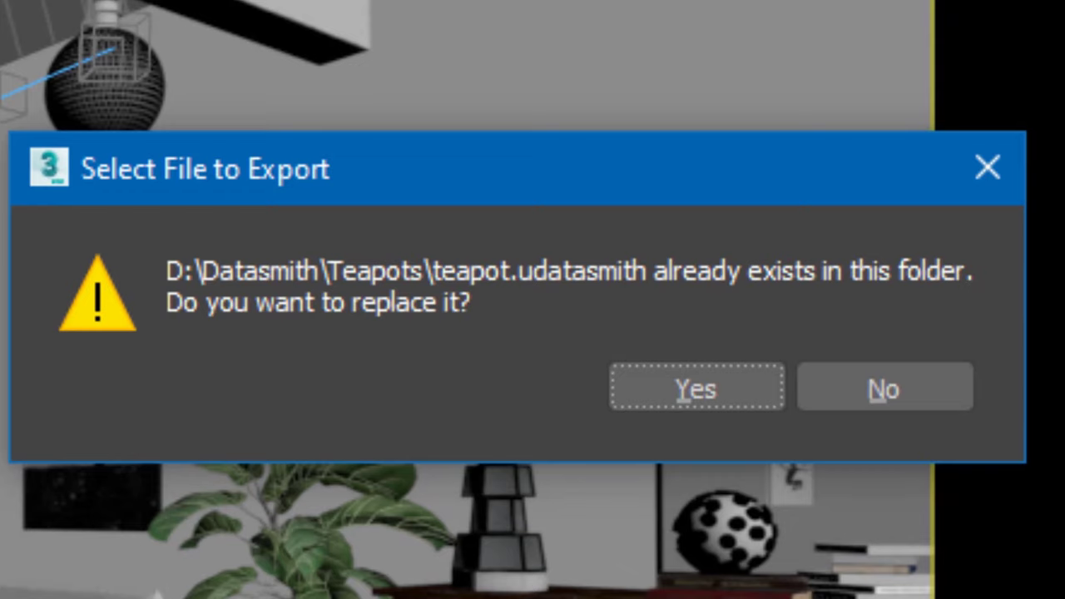
pyautogui.click(765, 382)
pyautogui.click(486, 499)
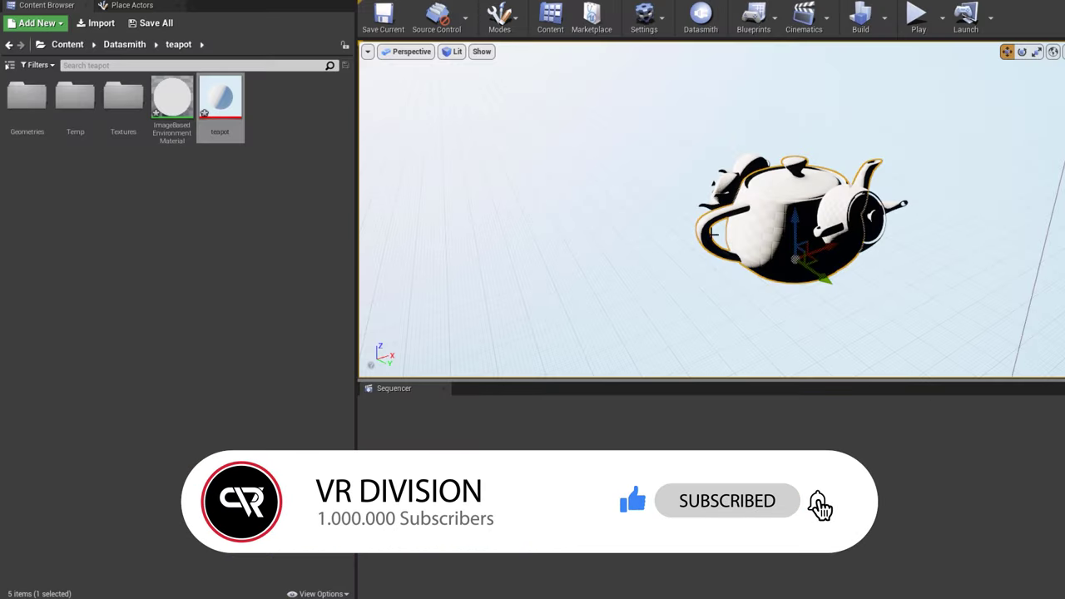
# Reimport the teapot Datasmith asset with Max Lightmap Resolution set to 64
pyautogui.rightClick(222, 111)
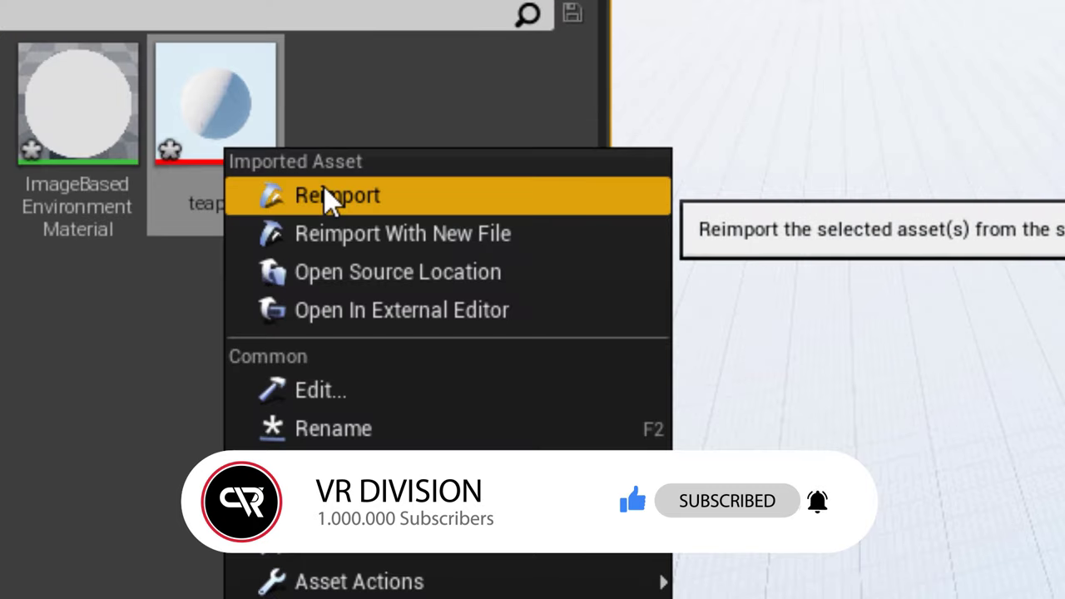
pyautogui.click(325, 194)
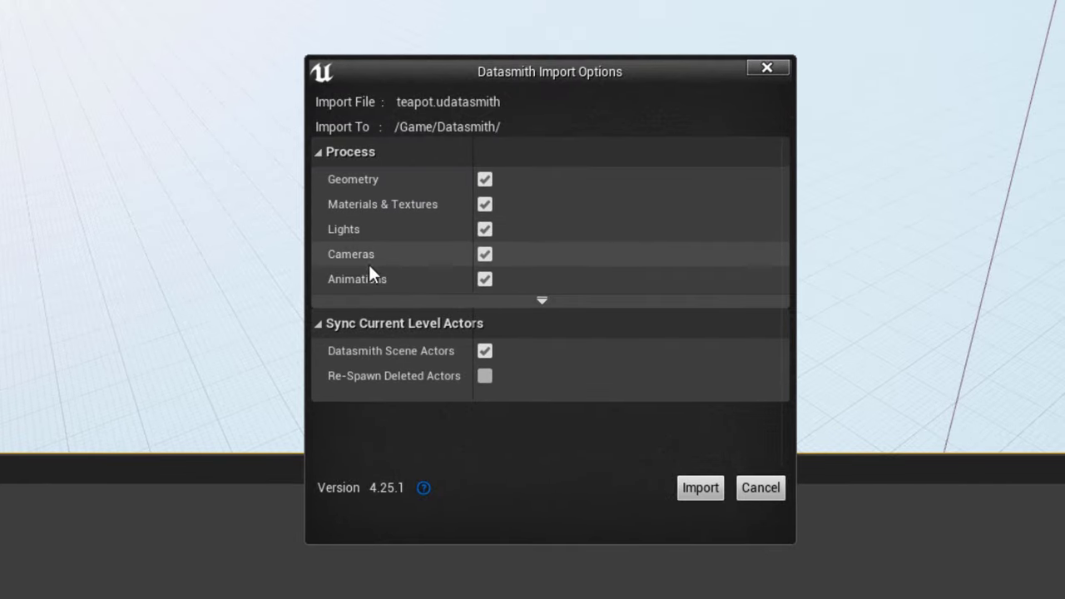
pyautogui.click(609, 290)
pyautogui.click(318, 315)
pyautogui.click(523, 366)
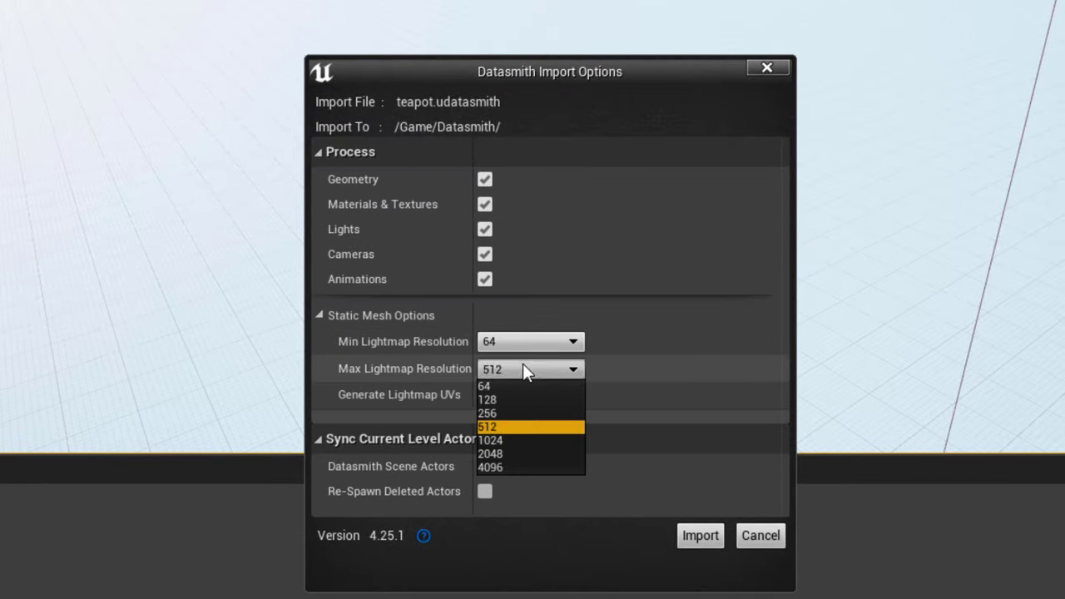
pyautogui.click(509, 382)
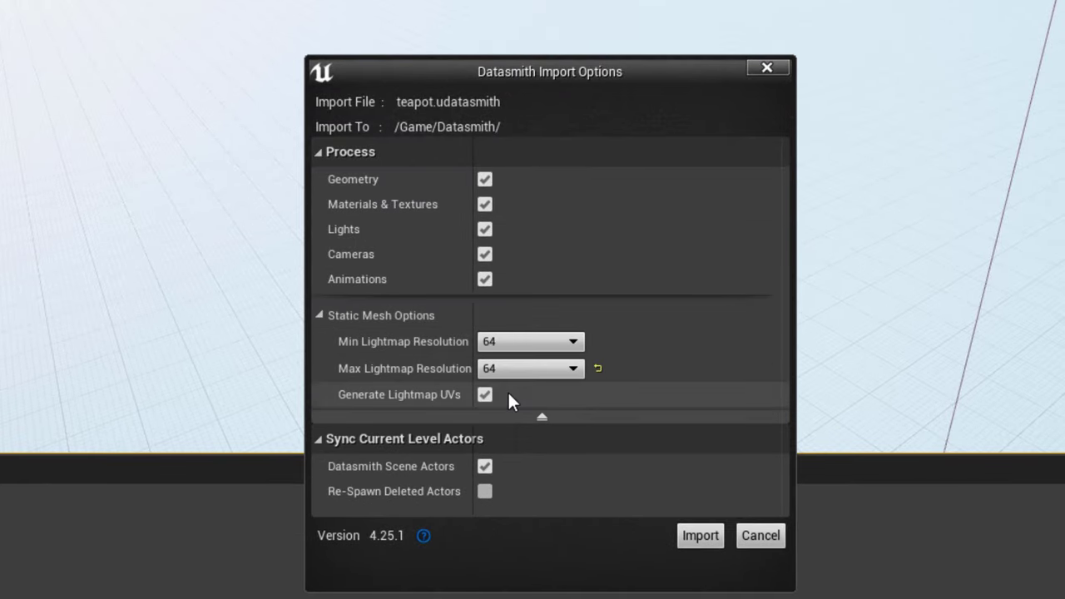
pyautogui.click(701, 536)
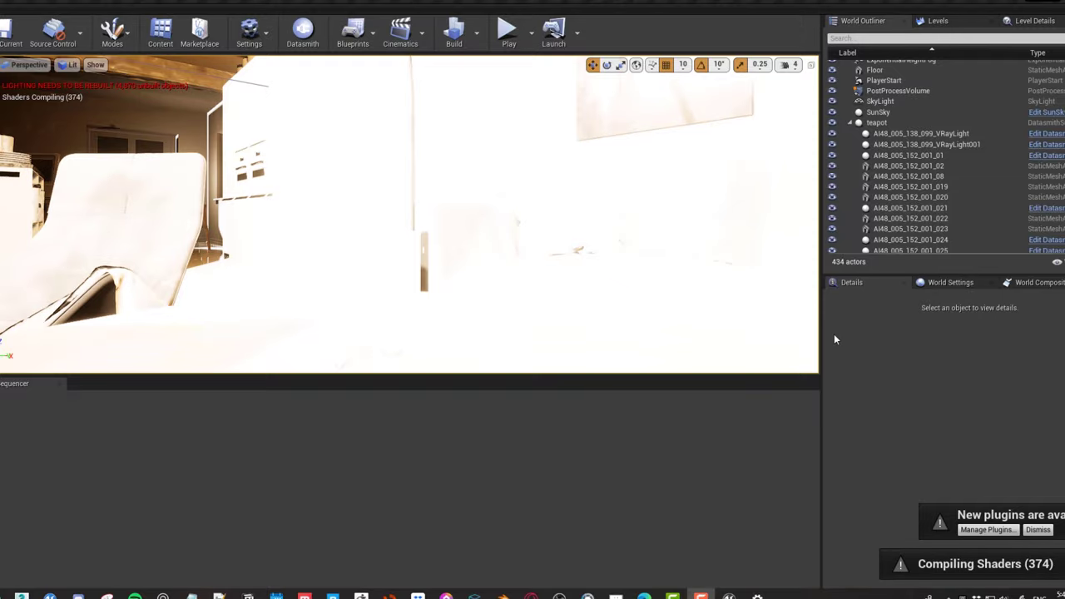
# Orbit the viewport toward the kitchen area of the interior
pyautogui.moveTo(807, 341); pyautogui.dragTo(615, 340, button='right')
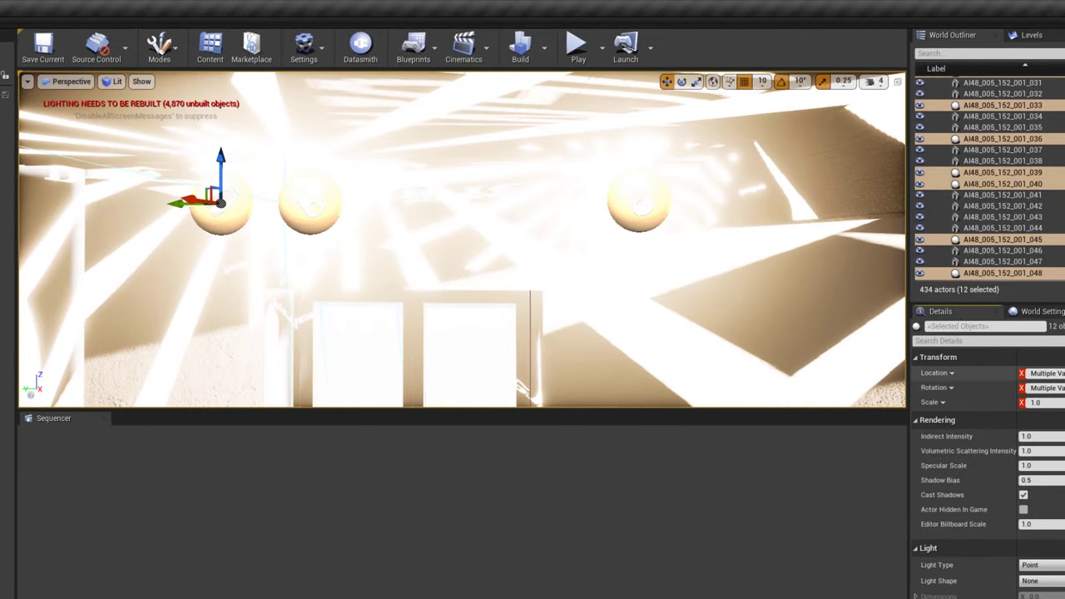
# Set the Intensity of the selected point lights to 10
pyautogui.scroll(-3, 990, 483)
pyautogui.click(1063, 499)
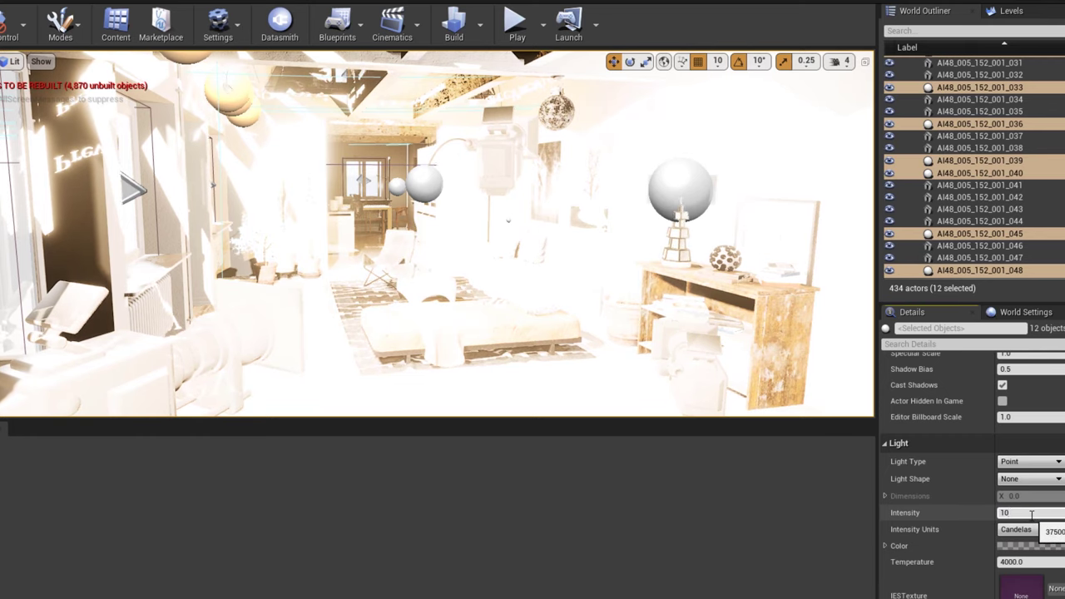
pyautogui.write('10')
pyautogui.press('Return')
# Lower the VRayLight001 sphere light's Intensity to 10 candelas
pyautogui.click(693, 168)
pyautogui.click(1041, 572)
pyautogui.write('1')
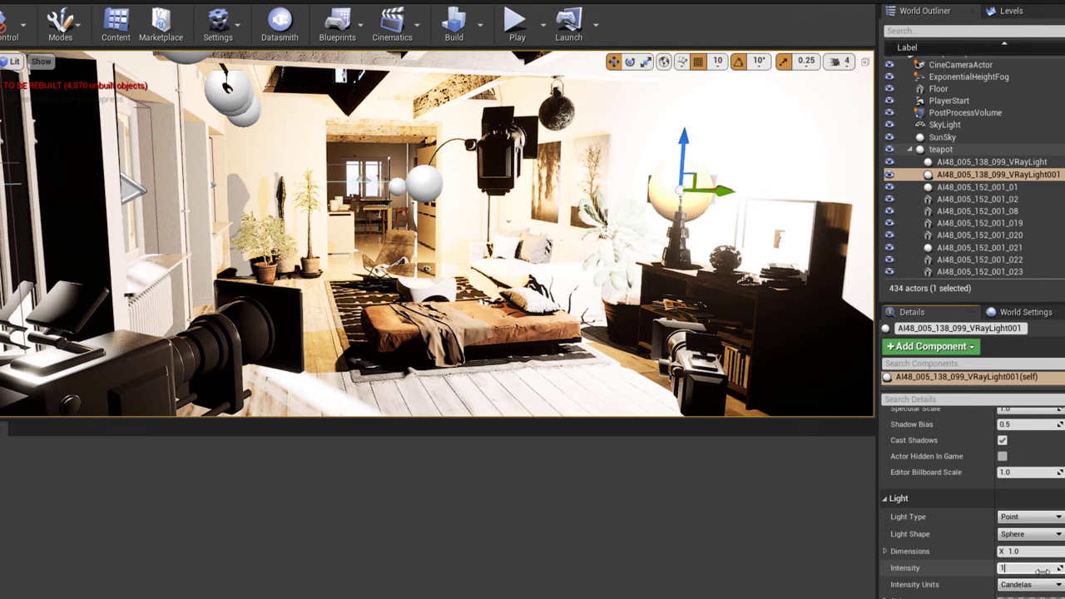
pyautogui.write('0')
pyautogui.press('Return')
pyautogui.click(268, 176)
pyautogui.click(425, 181)
pyautogui.click(1028, 568)
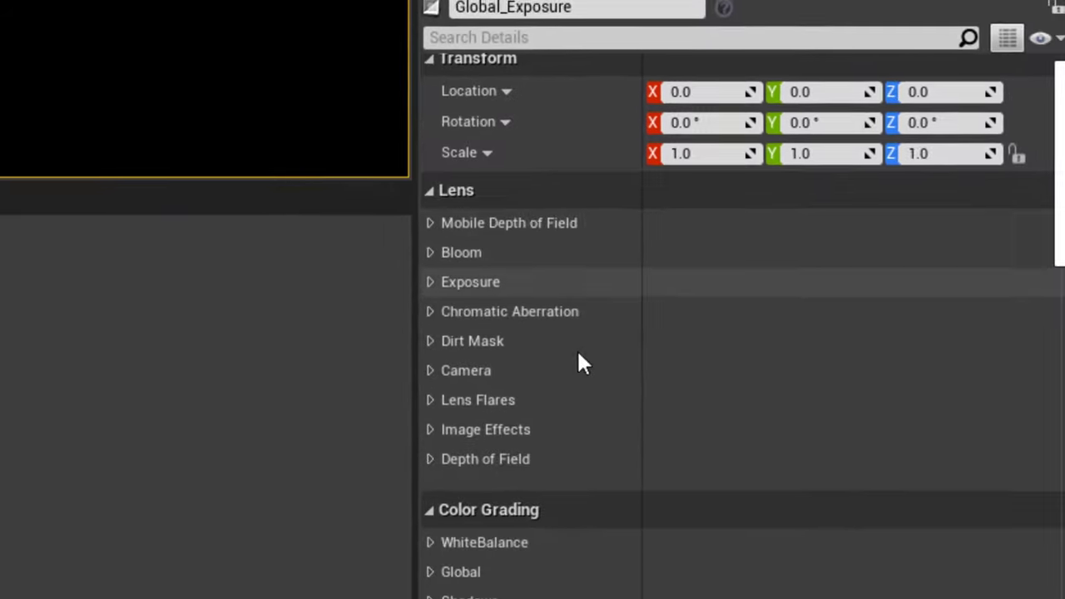
# Set Global_Exposure metering to Auto Exposure Histogram and enable Exposure Compensation 1.0
pyautogui.scroll(-4, 577, 349)
pyautogui.scroll(3, 437, 232)
pyautogui.click(438, 213)
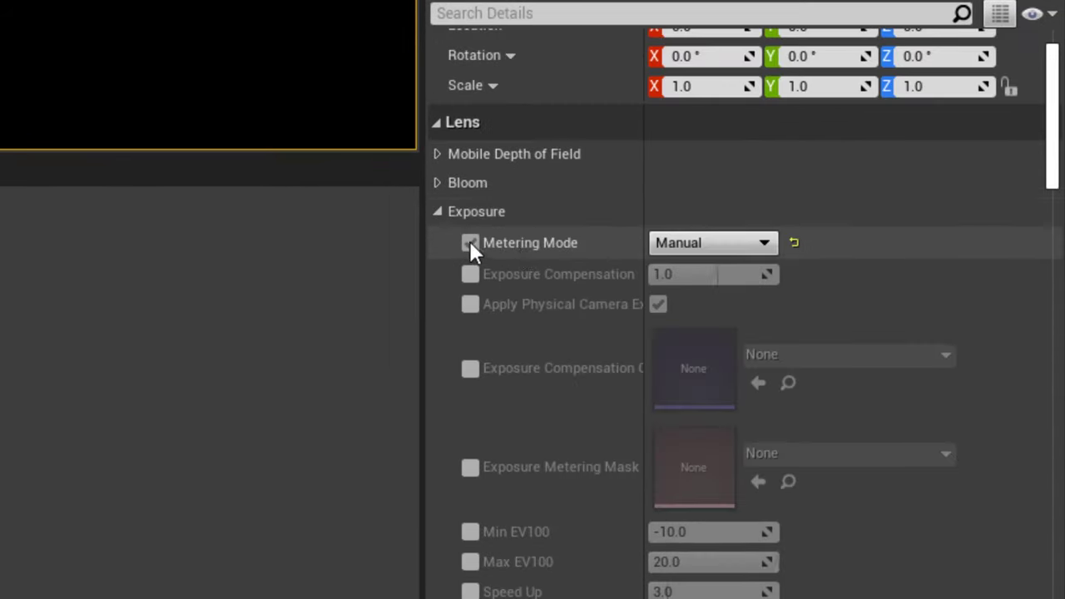
pyautogui.click(687, 264)
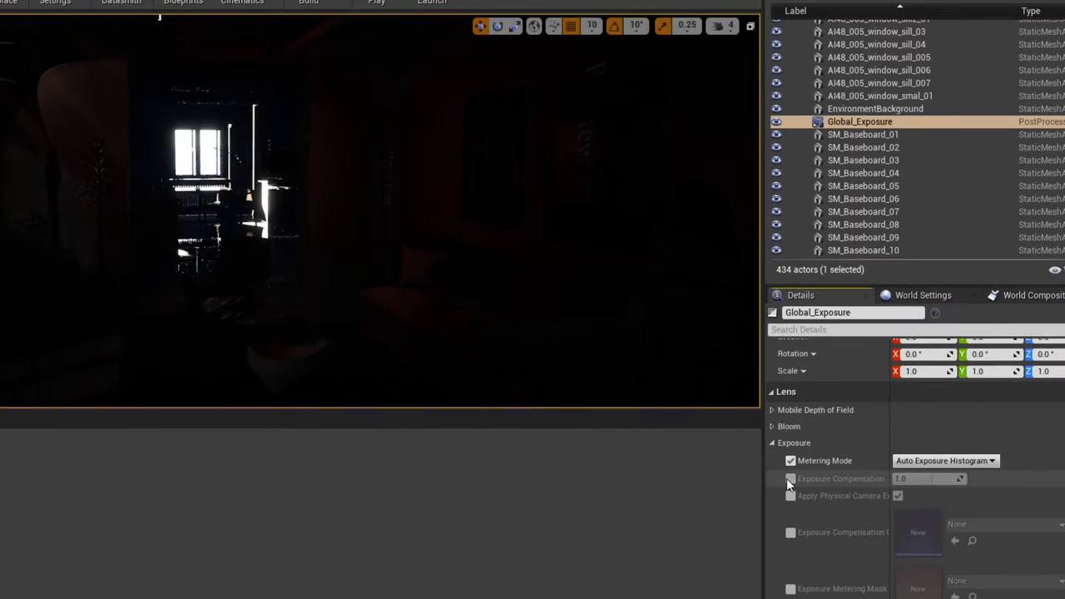
pyautogui.click(790, 479)
pyautogui.click(930, 478)
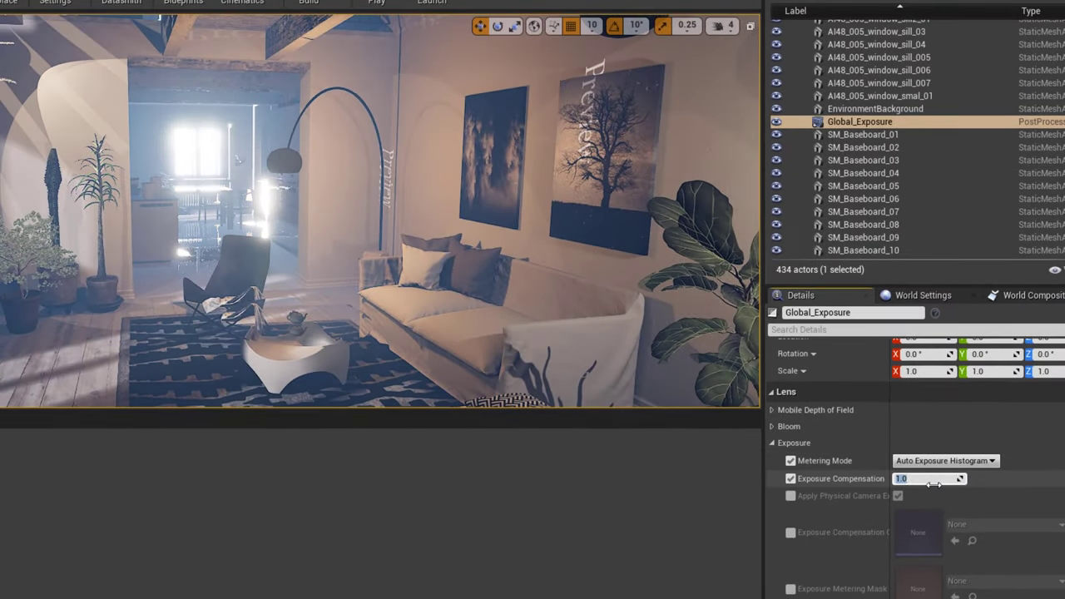
# Delete the ExponentialHeightFog and view through the AI48_005_VRayCam001 camera
pyautogui.press('Escape')
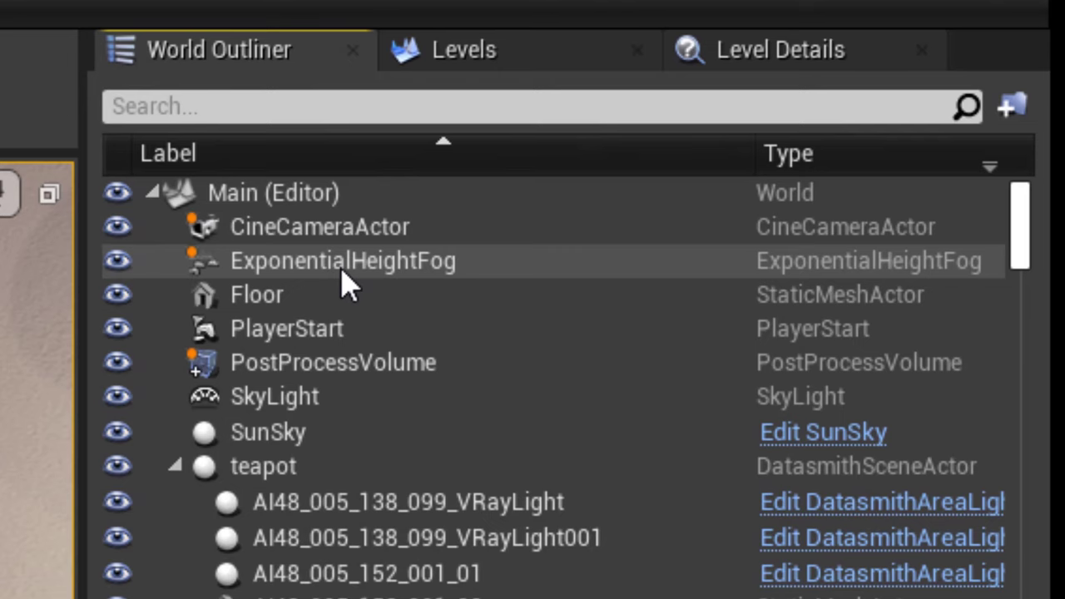
pyautogui.click(863, 52)
pyautogui.press('Delete')
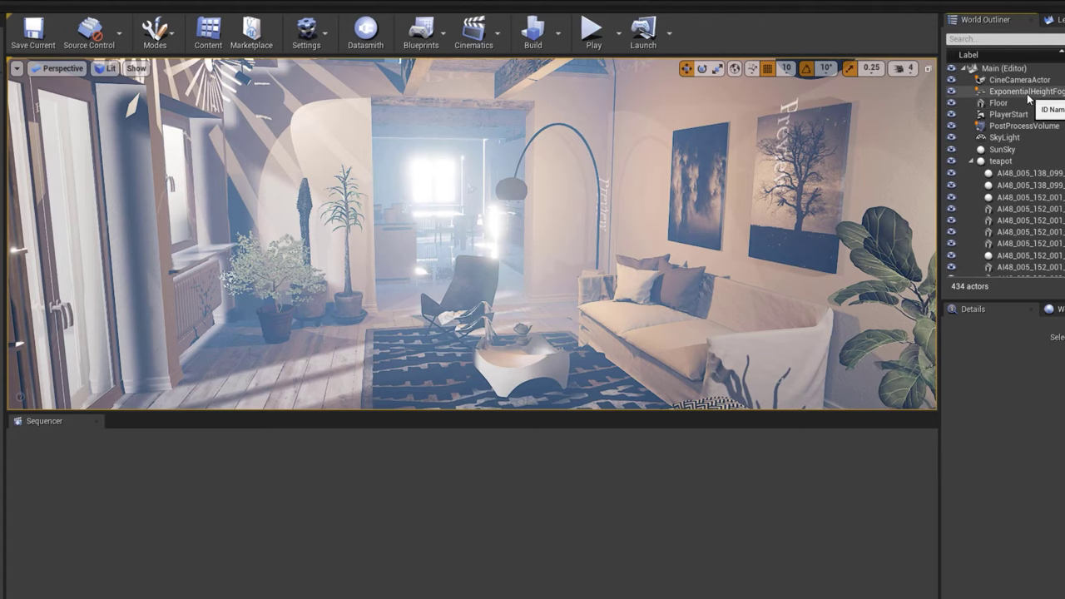
pyautogui.press('Delete')
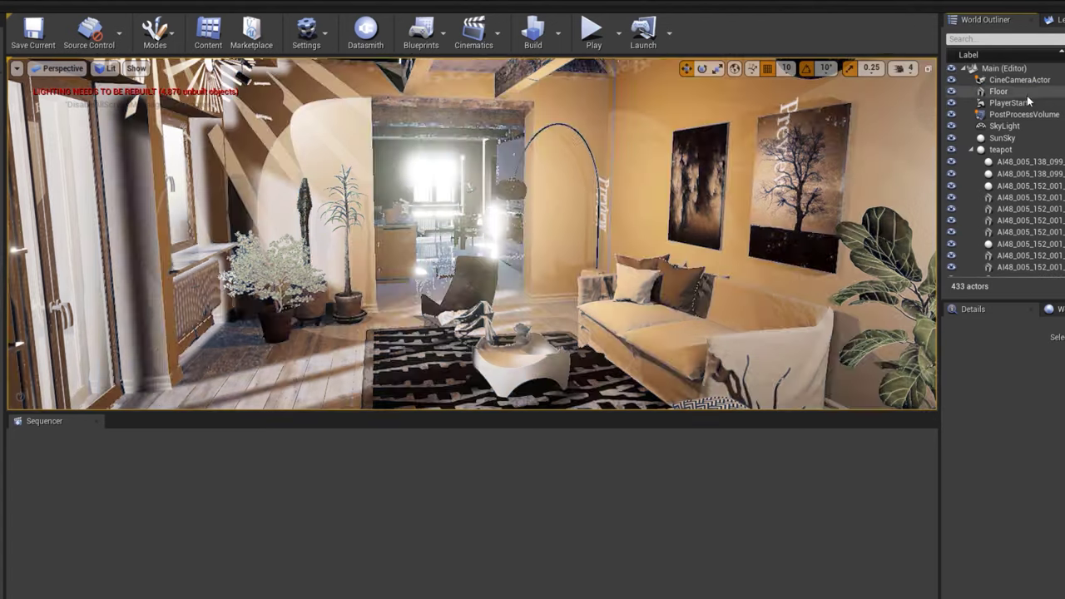
pyautogui.click(62, 68)
pyautogui.click(116, 189)
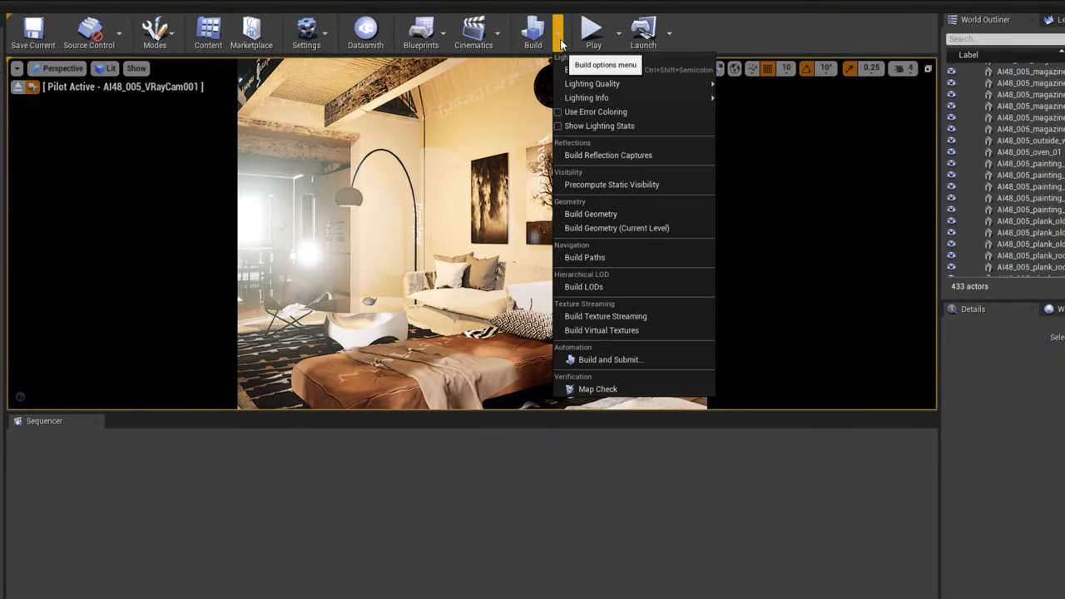
# Build lighting only at High quality and monitor the GPU Lightmass bake in Swarm Agent
pyautogui.moveTo(582, 86)
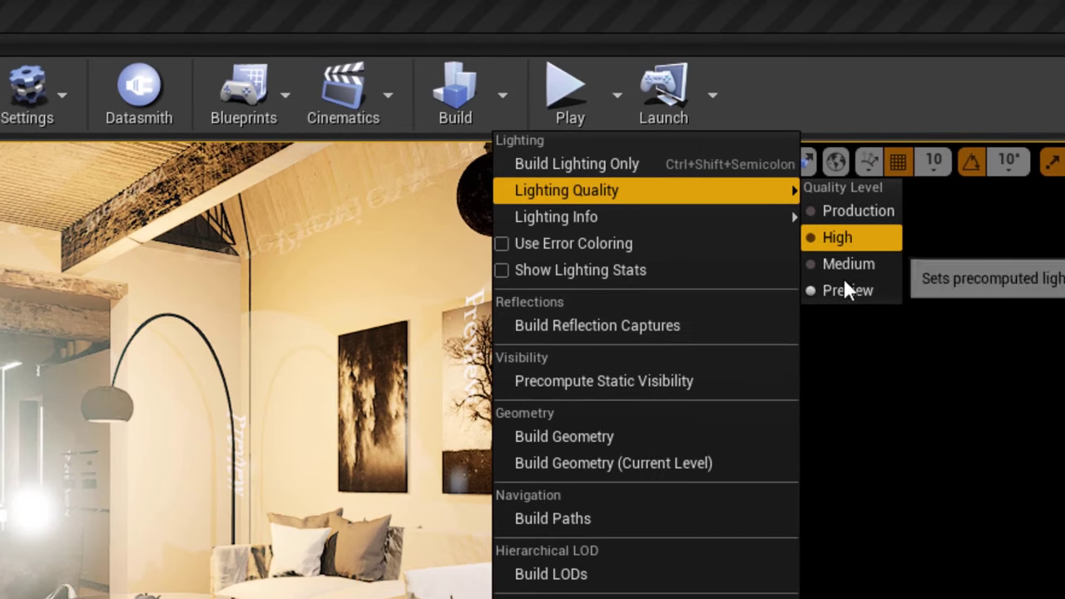
pyautogui.click(630, 163)
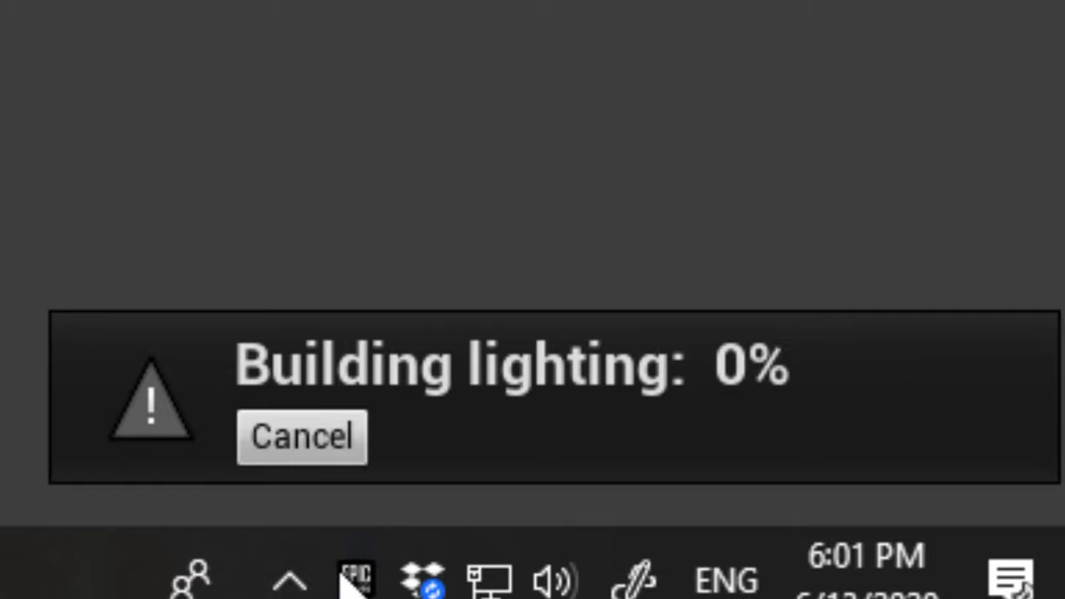
pyautogui.click(289, 581)
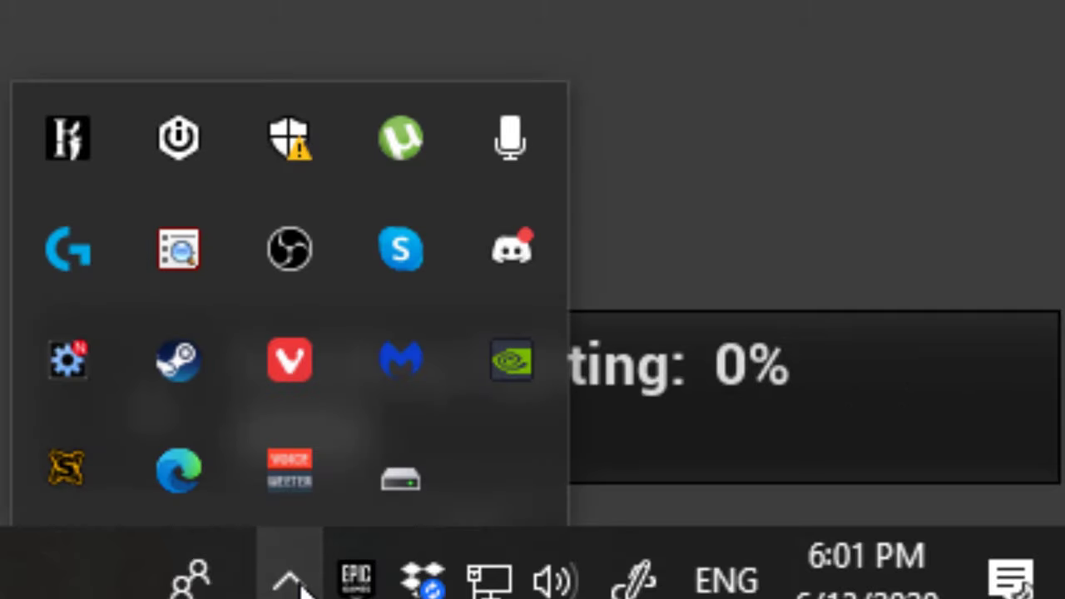
pyautogui.click(69, 469)
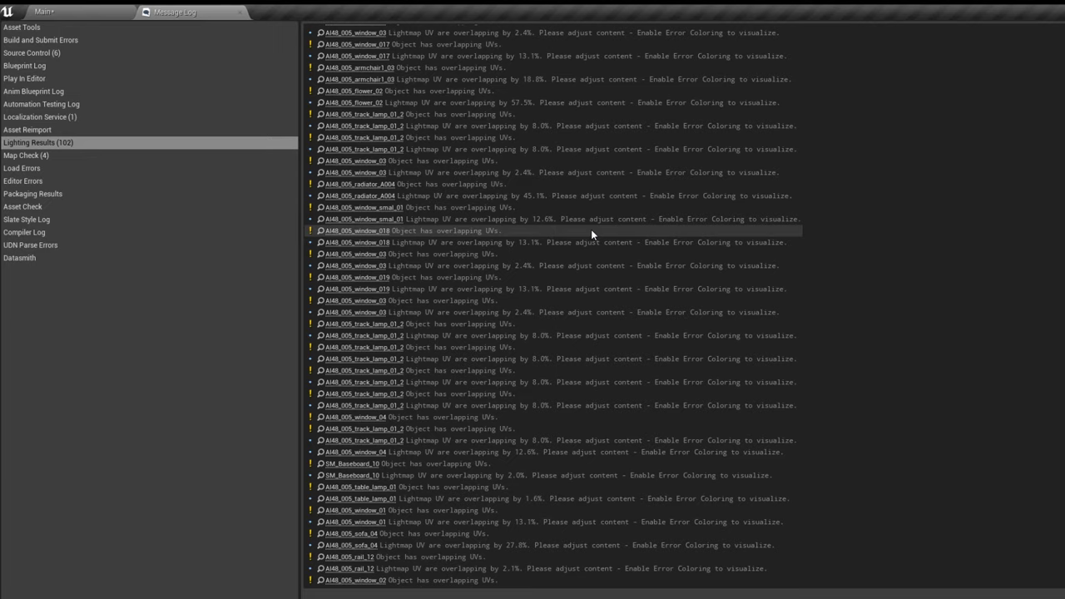
pyautogui.scroll(-12, 590, 229)
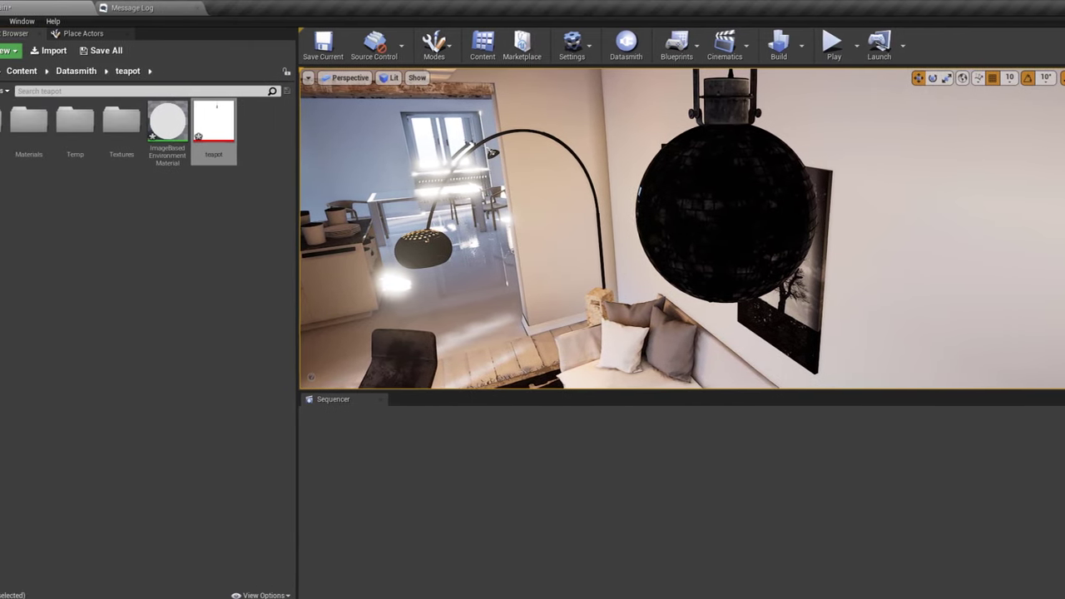
# Create a new material named chrome in the Datasmith folder and open it
pyautogui.rightClick(177, 218)
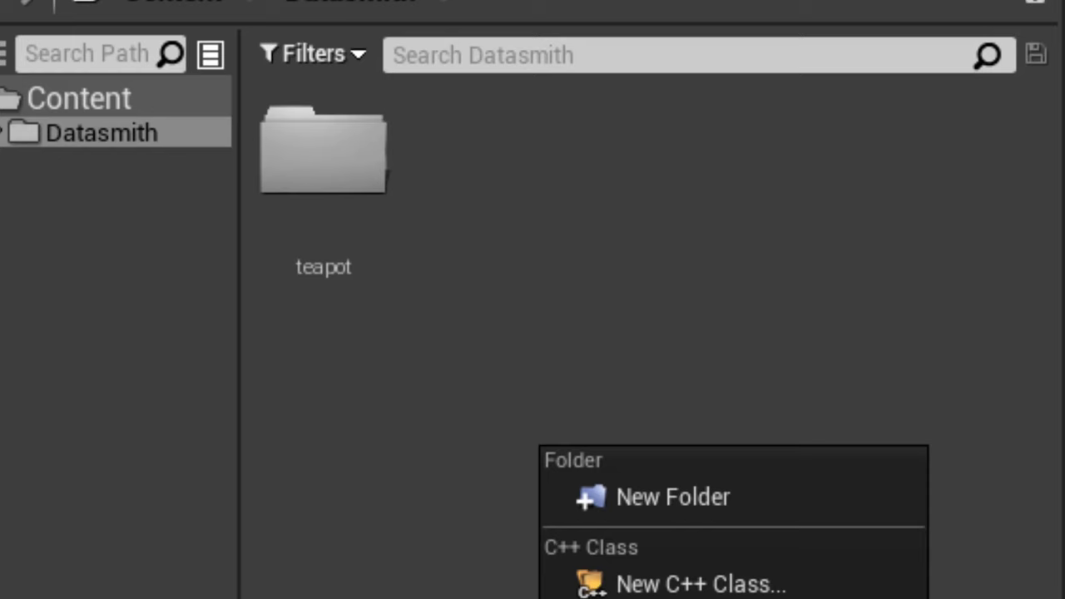
pyautogui.click(463, 257)
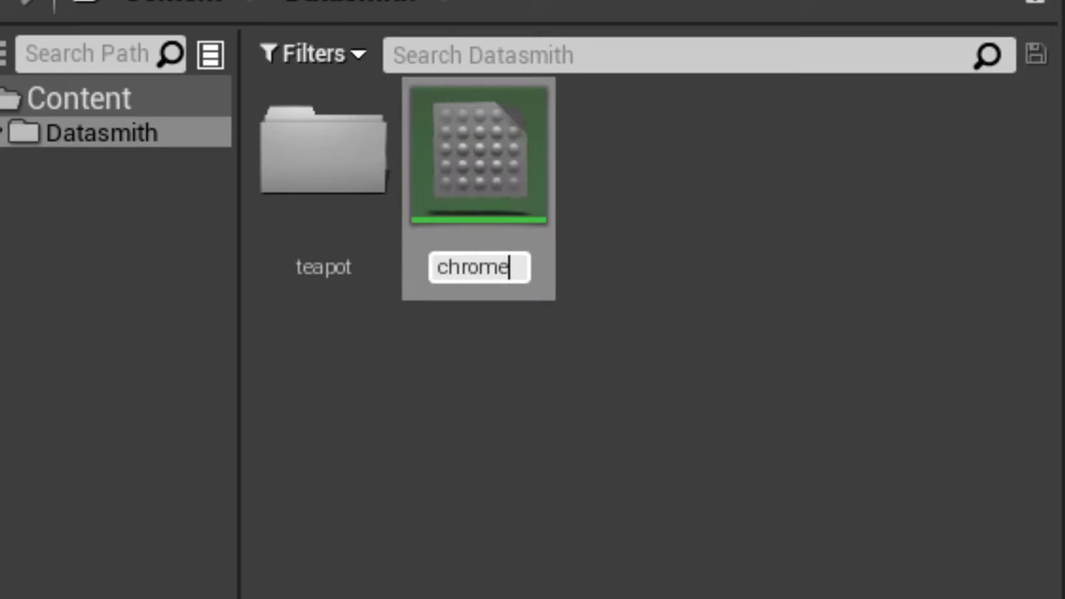
pyautogui.press('Return')
pyautogui.doubleClick(159, 129)
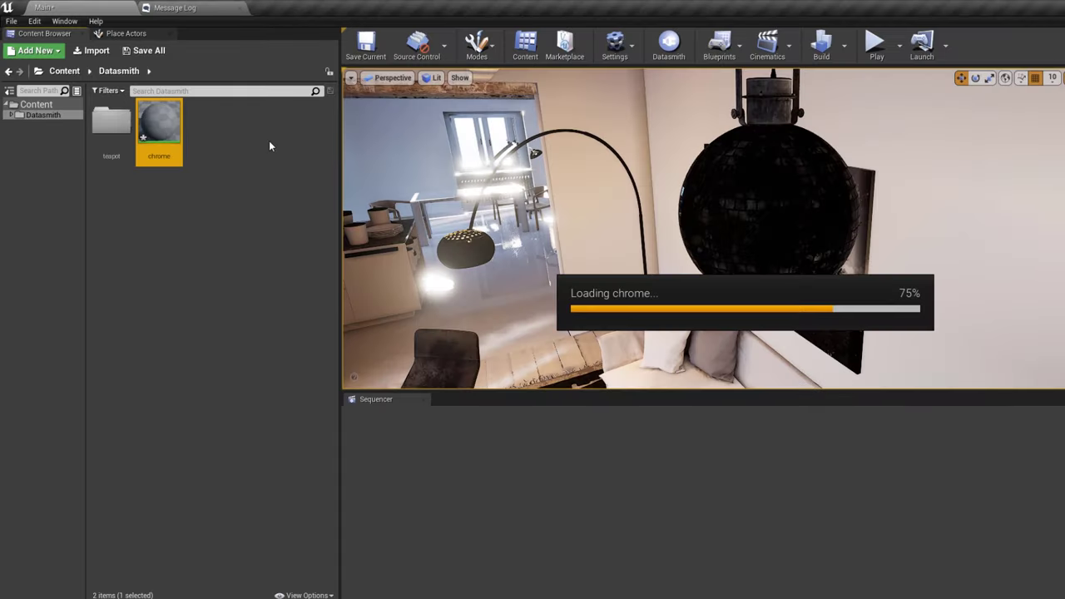
# Wire a Constant of 1 into Metallic and a Roughness scalar parameter (0.2) into Roughness
pyautogui.click(596, 176)
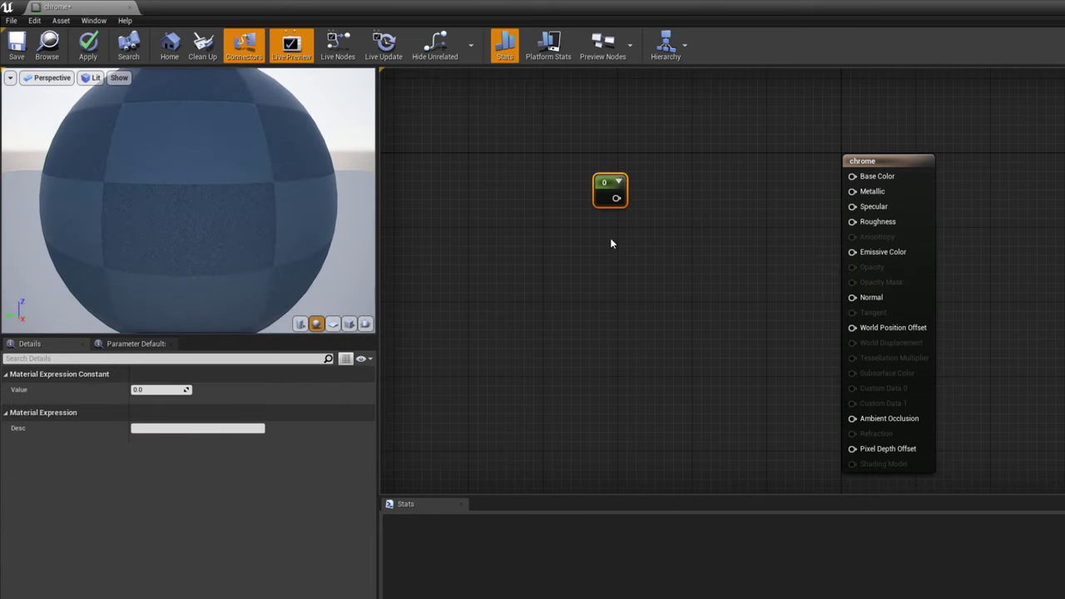
pyautogui.click(610, 271)
pyautogui.write('Roughness')
pyautogui.click(662, 226)
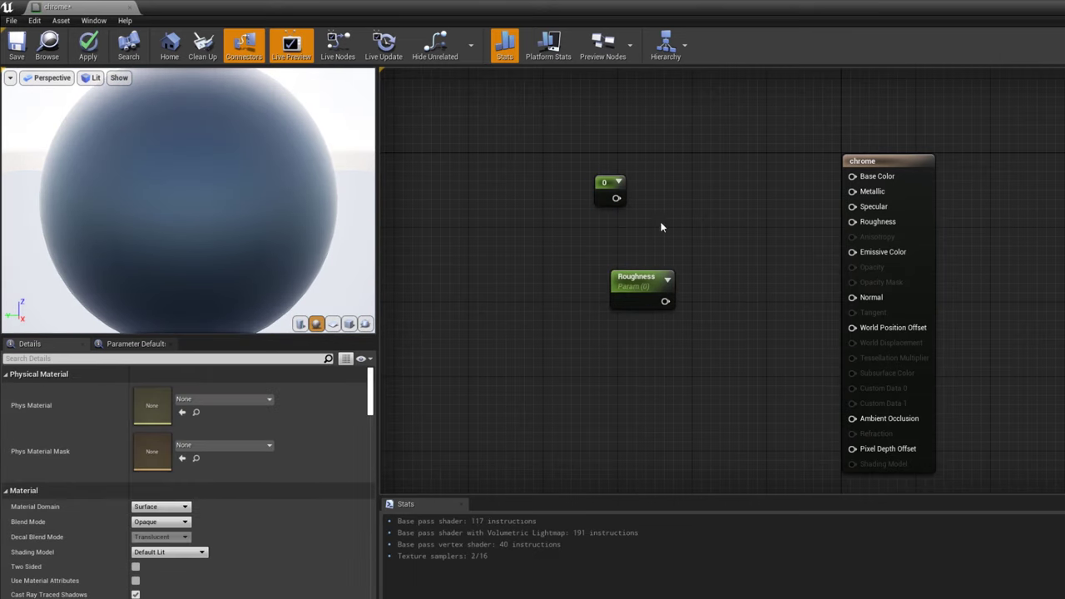
pyautogui.moveTo(860, 195); pyautogui.dragTo(857, 192)
pyautogui.click(610, 190)
pyautogui.click(158, 389)
pyautogui.write('1')
pyautogui.press('Return')
pyautogui.moveTo(665, 301); pyautogui.dragTo(852, 221)
pyautogui.click(637, 279)
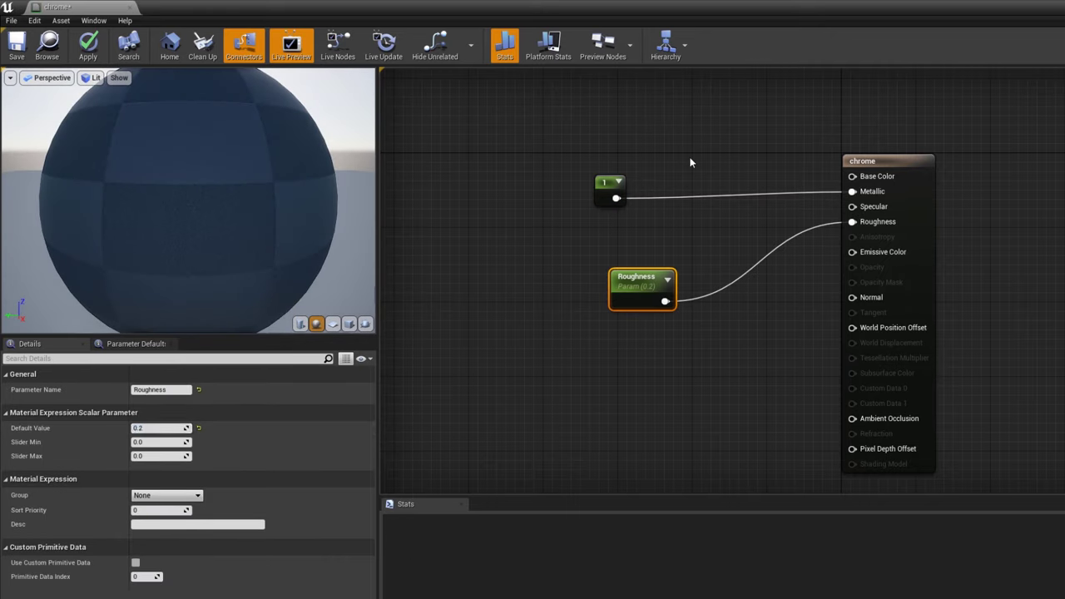
pyautogui.click(688, 148)
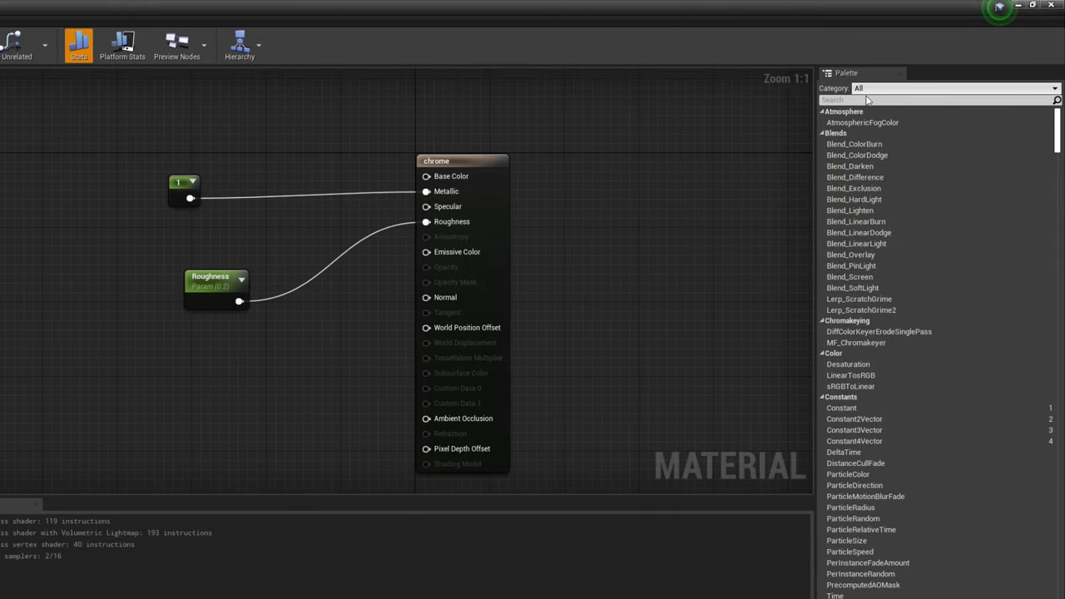
# Add a BaseColor scalar parameter of 1 into Base Color and apply chrome to the hanging ball
pyautogui.click(863, 101)
pyautogui.write('s')
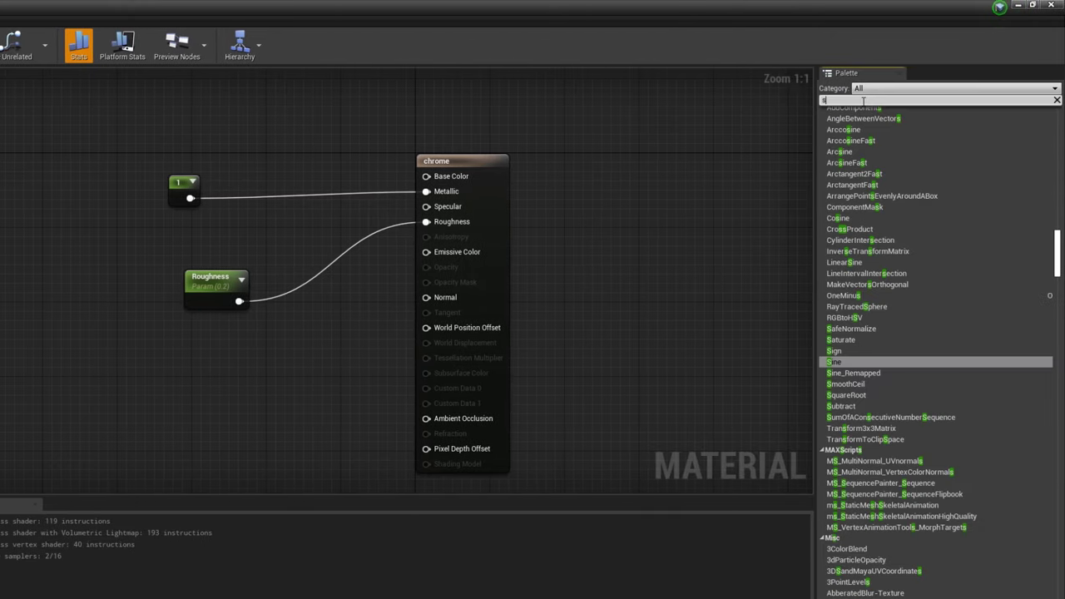
pyautogui.write('calar')
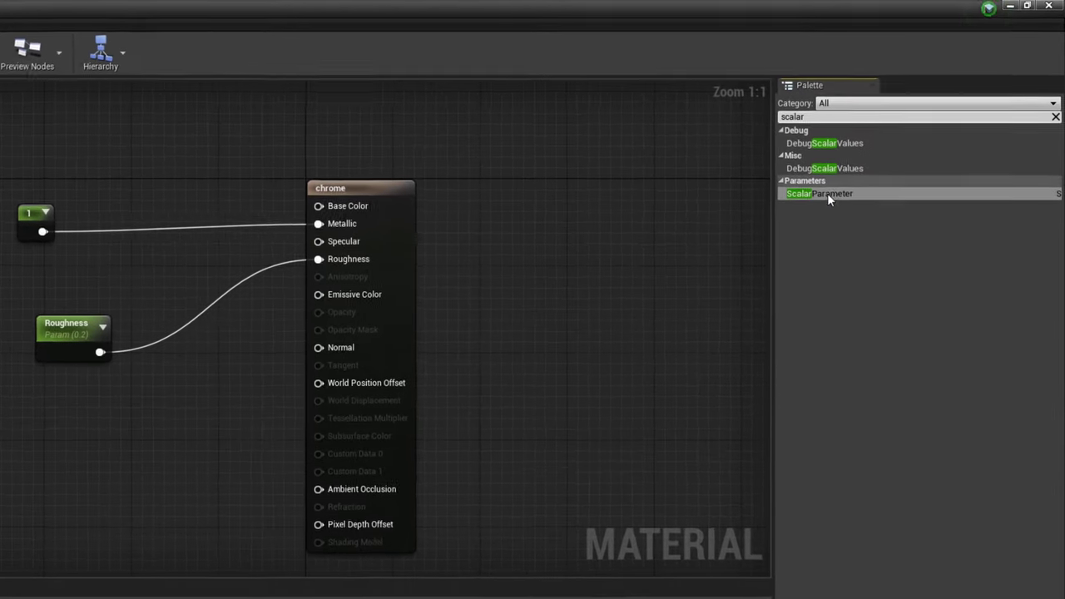
pyautogui.moveTo(827, 193); pyautogui.dragTo(177, 154)
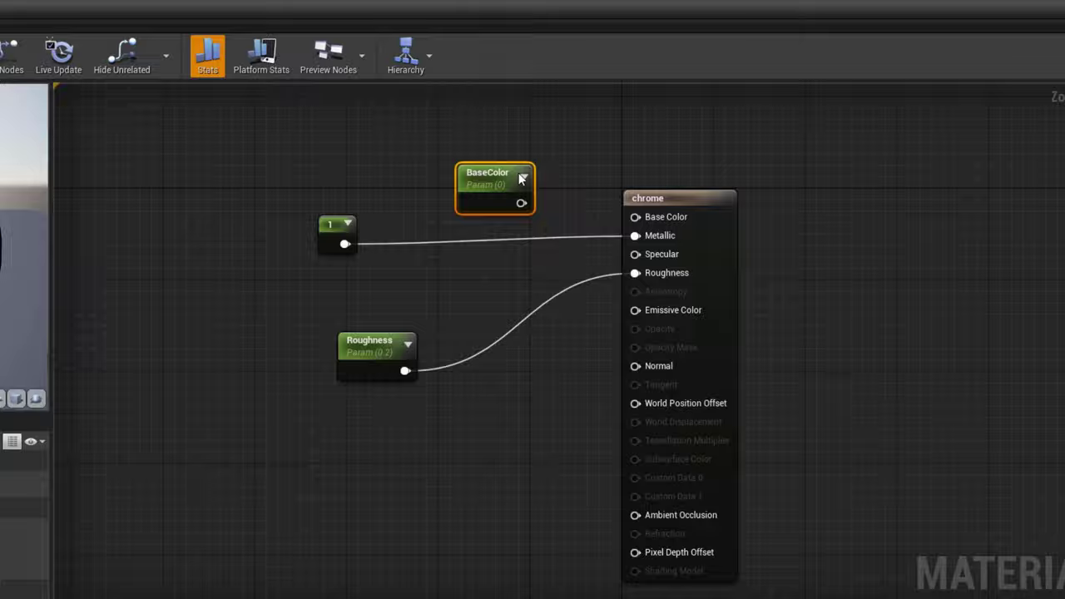
pyautogui.moveTo(520, 203); pyautogui.dragTo(657, 218)
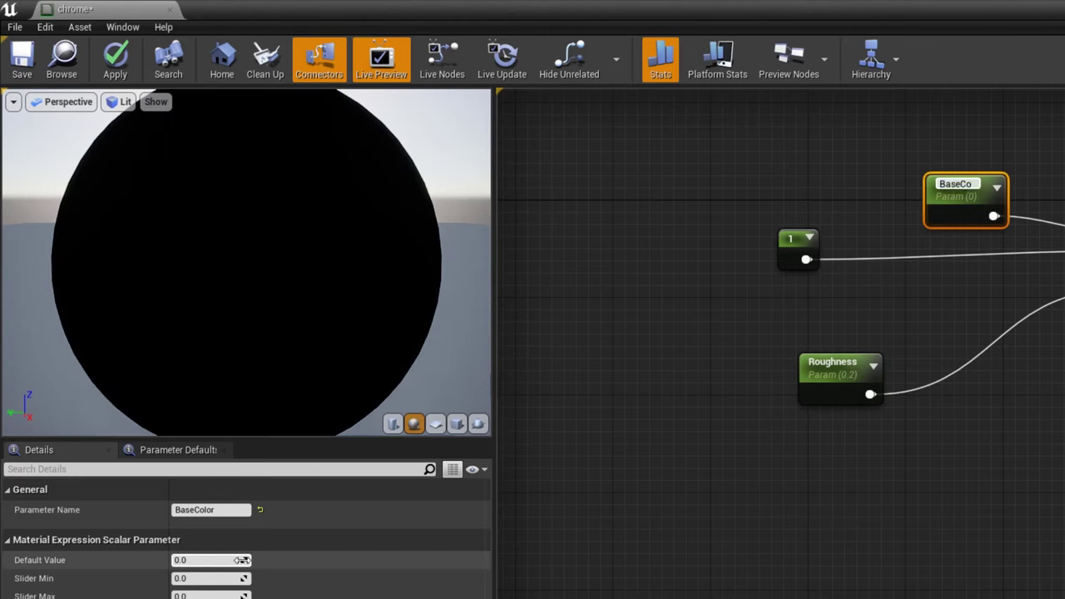
pyautogui.click(202, 559)
pyautogui.write('1')
pyautogui.press('Return')
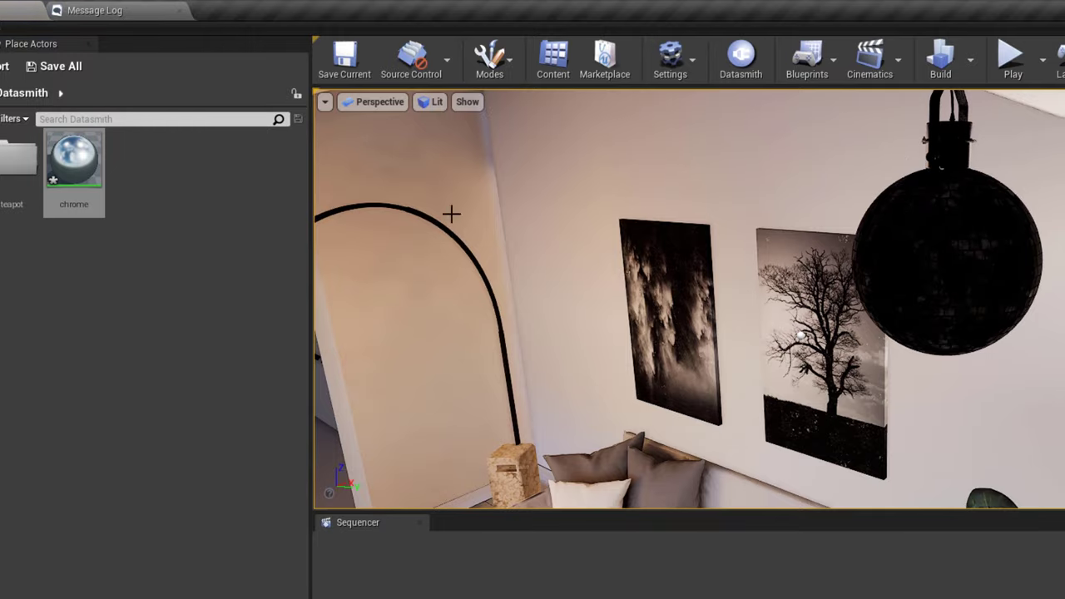
pyautogui.moveTo(73, 158); pyautogui.dragTo(990, 283)
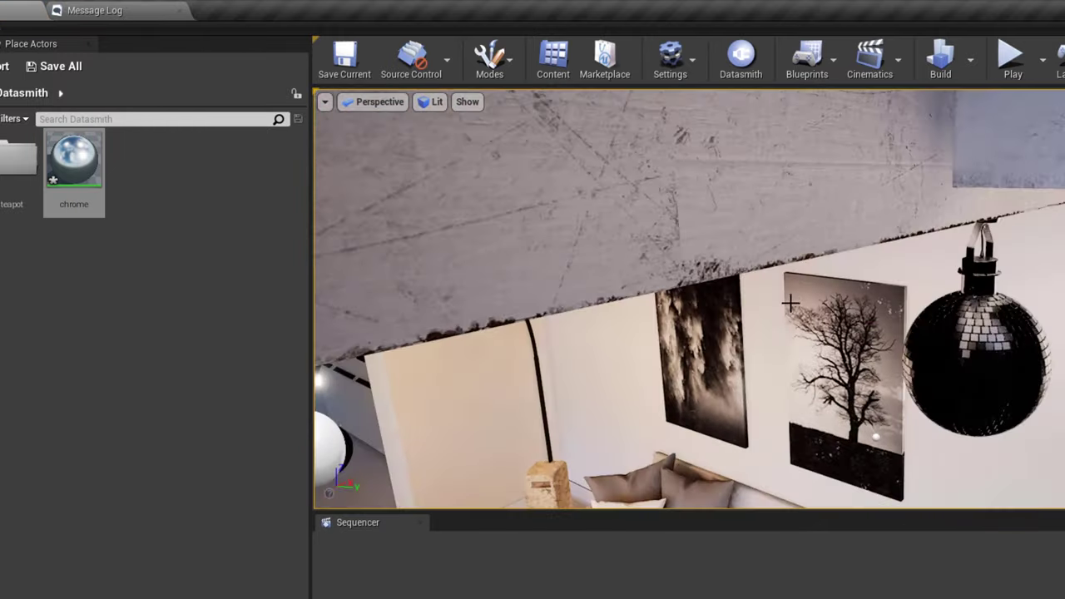
# Place a Sphere Reflection Capture beside the chrome pendant ball
pyautogui.moveTo(789, 304); pyautogui.dragTo(794, 274)
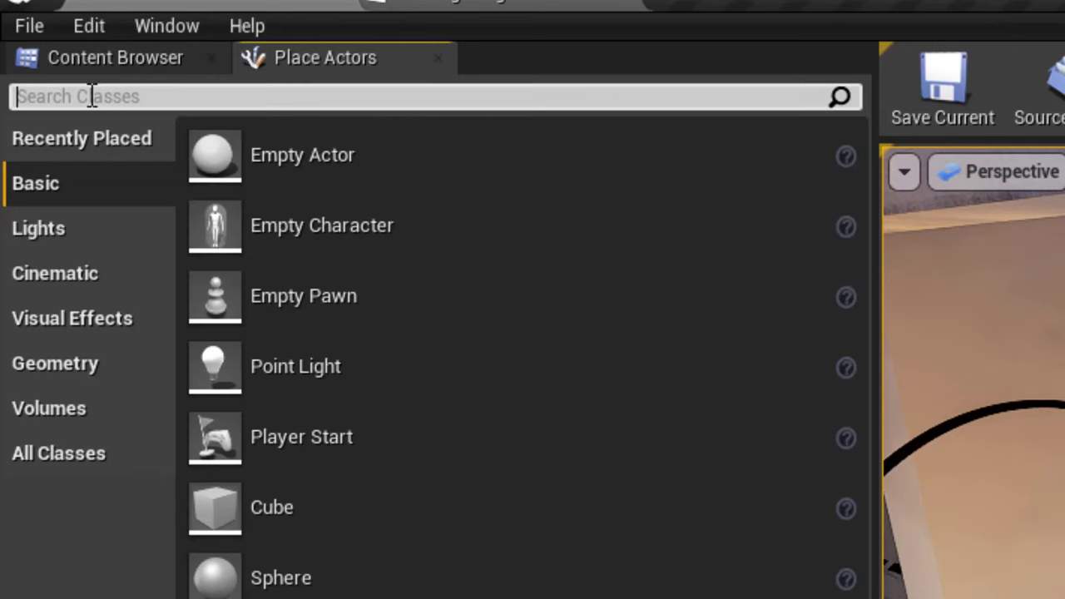
pyautogui.write('ref')
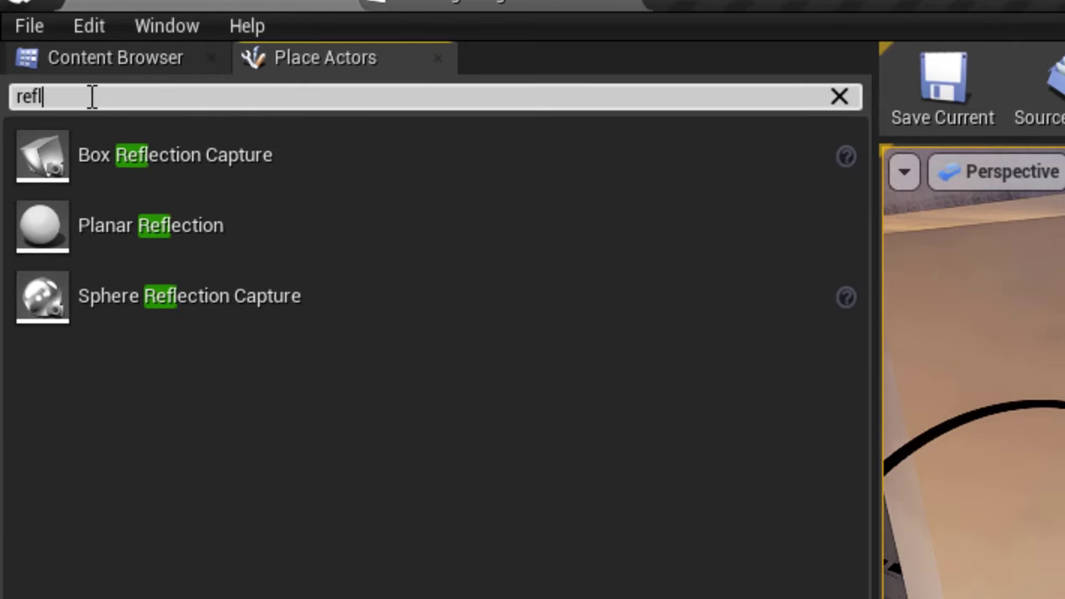
pyautogui.write('l')
pyautogui.moveTo(108, 295); pyautogui.dragTo(1064, 598)
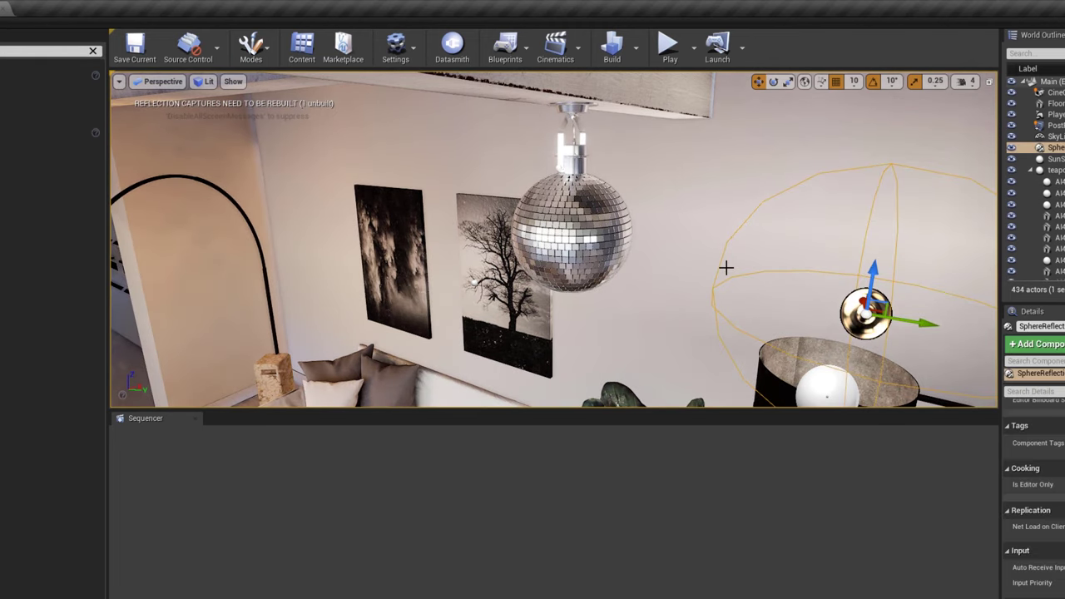